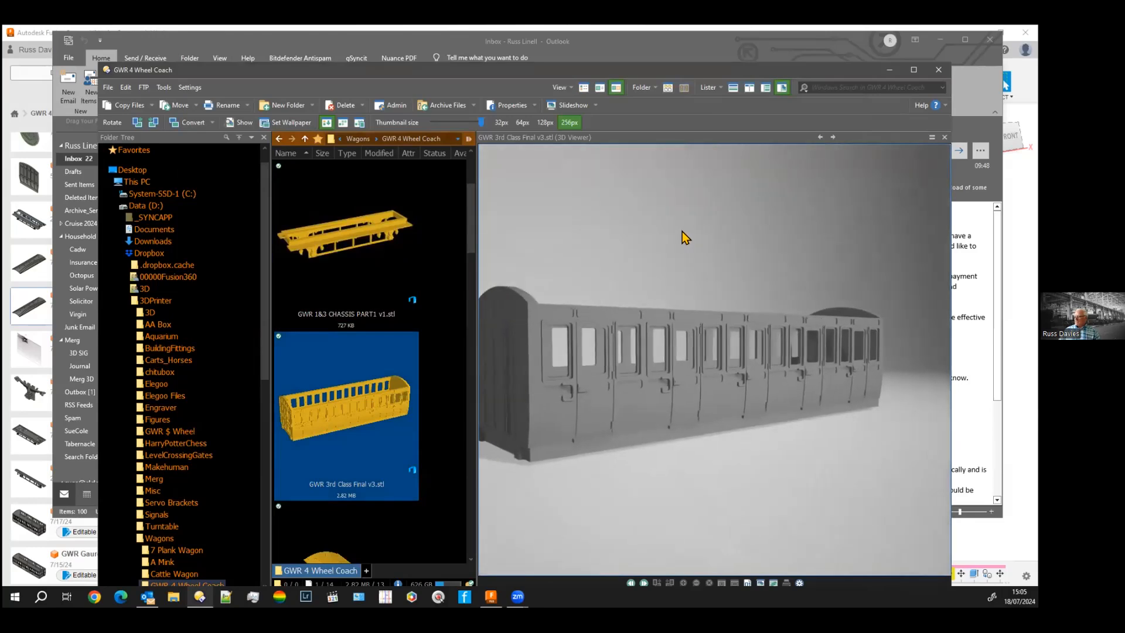
# Step: Browse the GWR 4 Wheel Coach folder and preview the third class, first class and guards van STL models
pyautogui.scroll(-2, 378, 413)
pyautogui.scroll(-10, 378, 413)
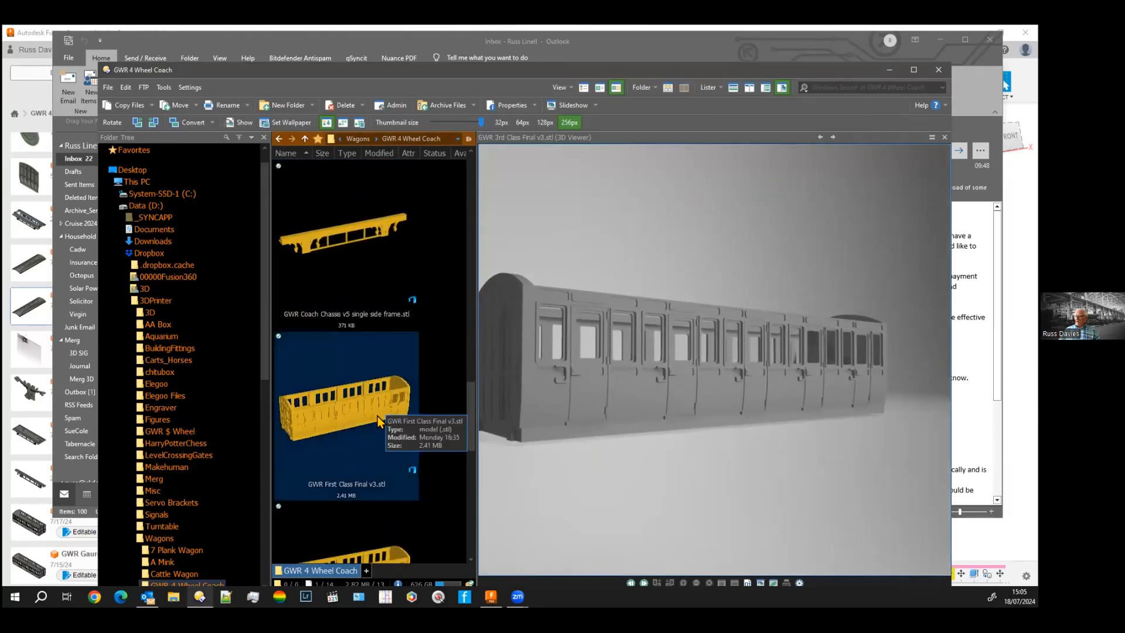
pyautogui.scroll(-3, 378, 416)
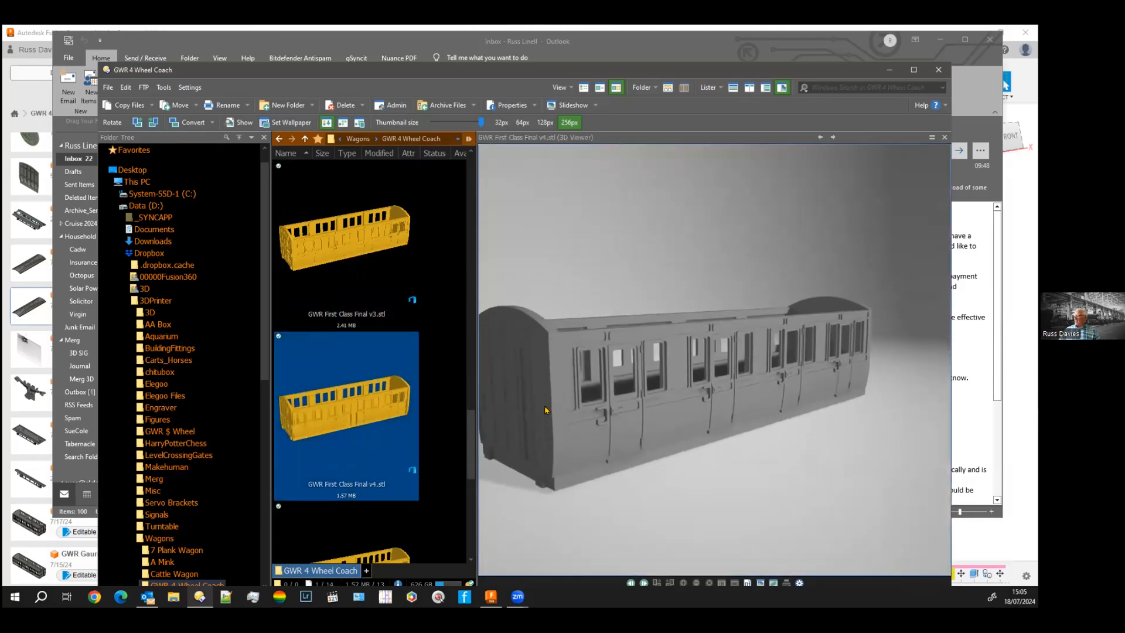
pyautogui.scroll(-3, 343, 418)
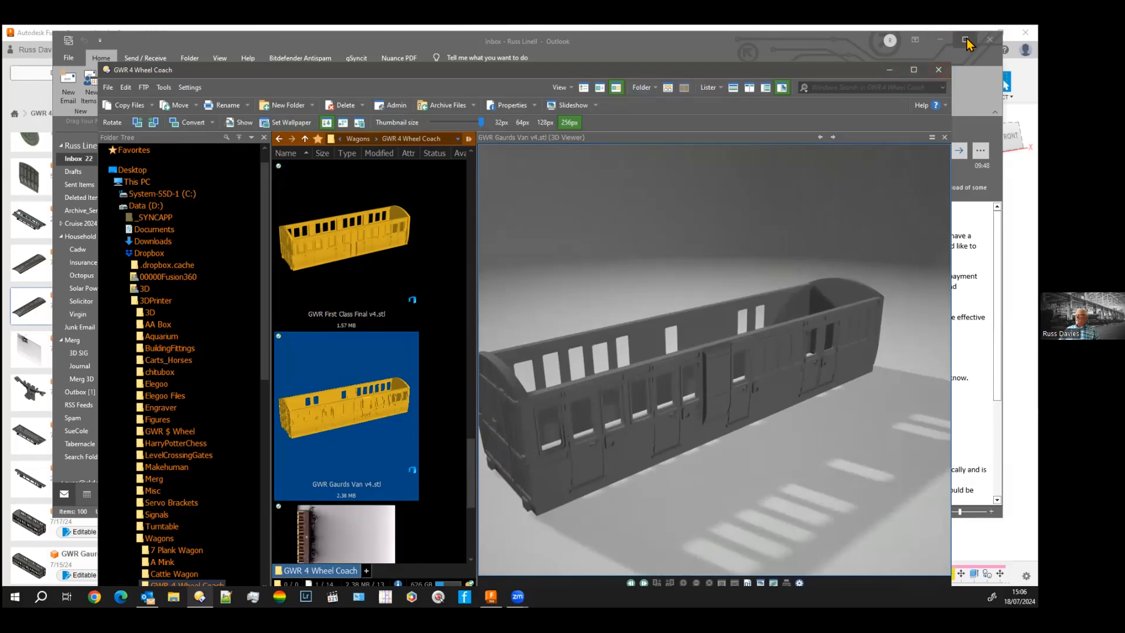
# Step: Close the mail and file manager windows and dismiss the gSyncit error to return to Autodesk Fusion
pyautogui.click(835, 44)
pyautogui.click(989, 40)
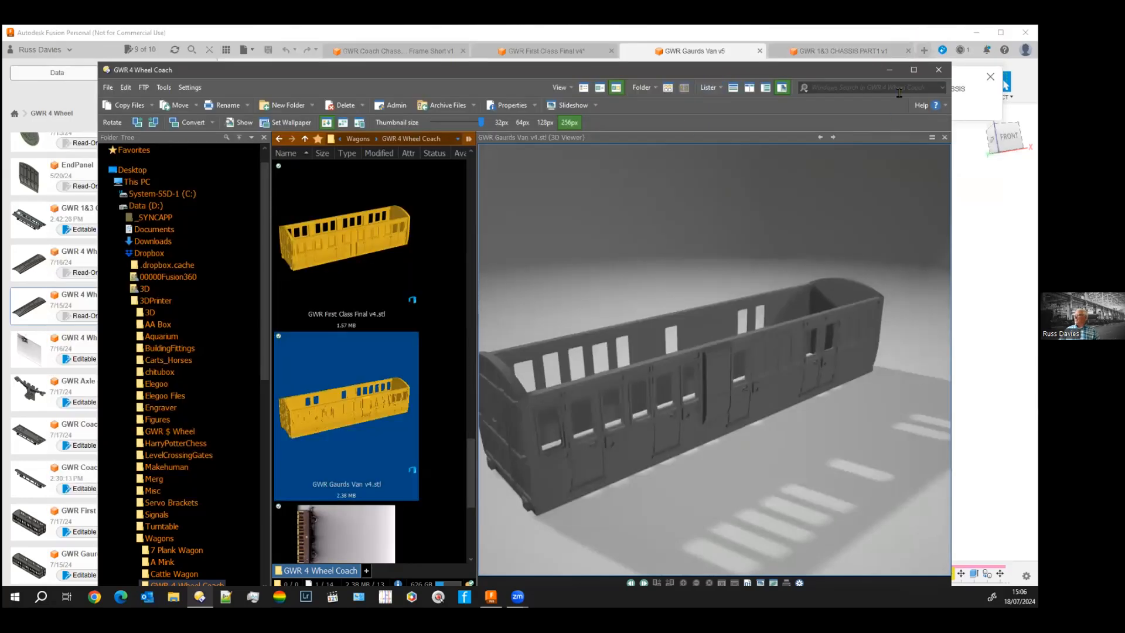
pyautogui.click(939, 70)
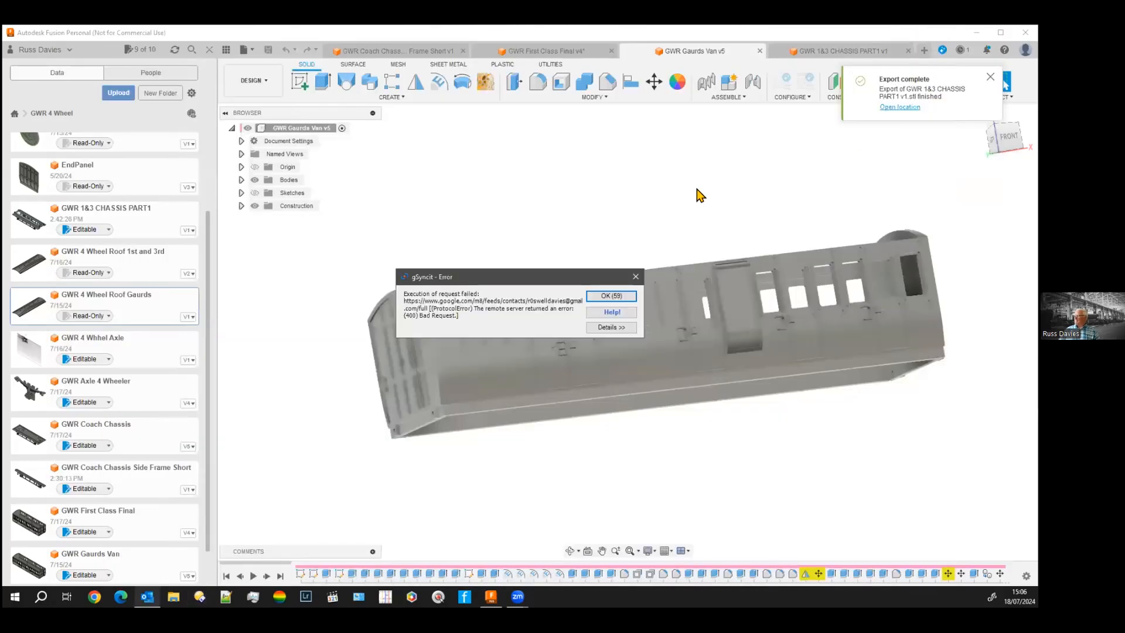
pyautogui.click(601, 295)
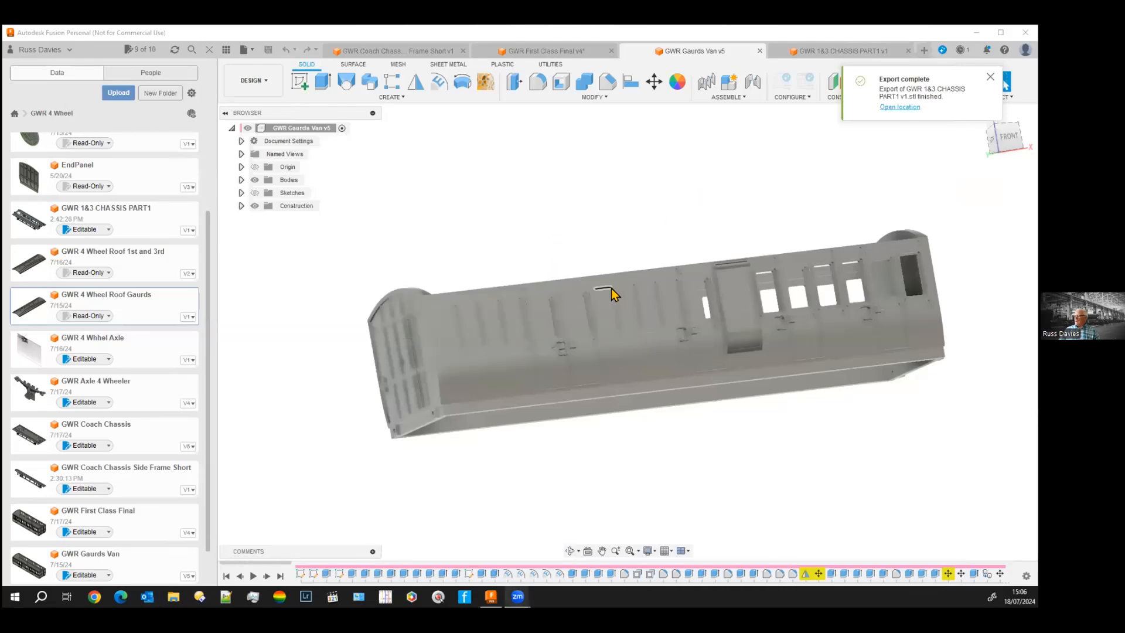
# Step: Examine the end profile and open interior of the GWR Gaurds Van v5 body
pyautogui.click(533, 53)
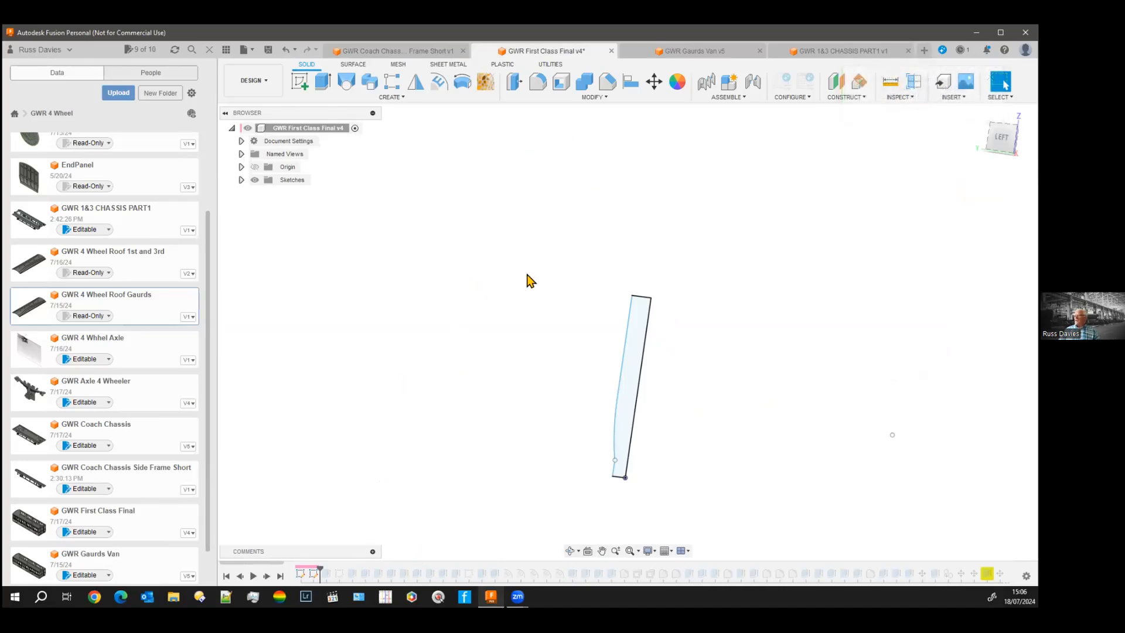
pyautogui.click(685, 52)
pyautogui.moveTo(333, 400); pyautogui.dragTo(418, 343, button='middle')
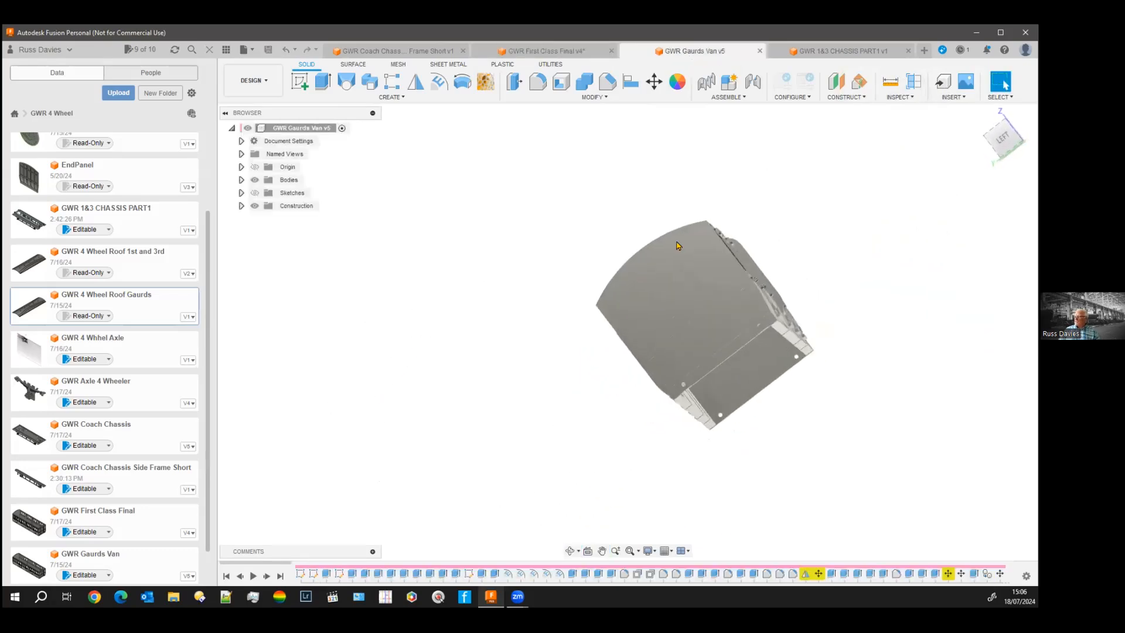
pyautogui.click(1002, 139)
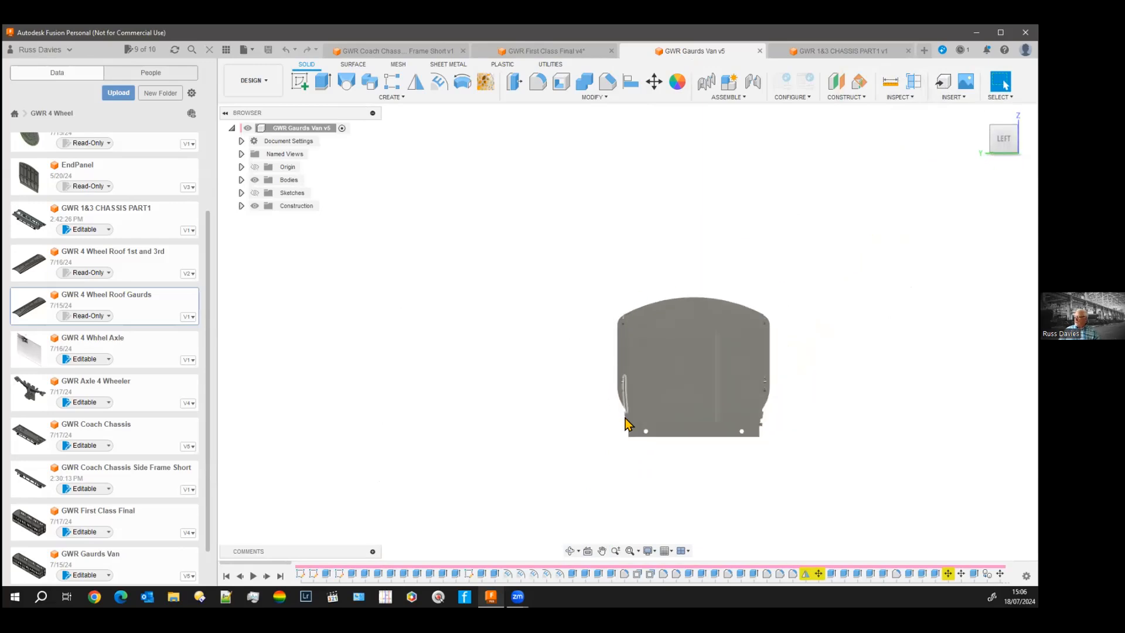
pyautogui.keyDown('shift'); pyautogui.moveTo(572, 291); pyautogui.dragTo(565, 308, button='middle'); pyautogui.keyUp('shift')
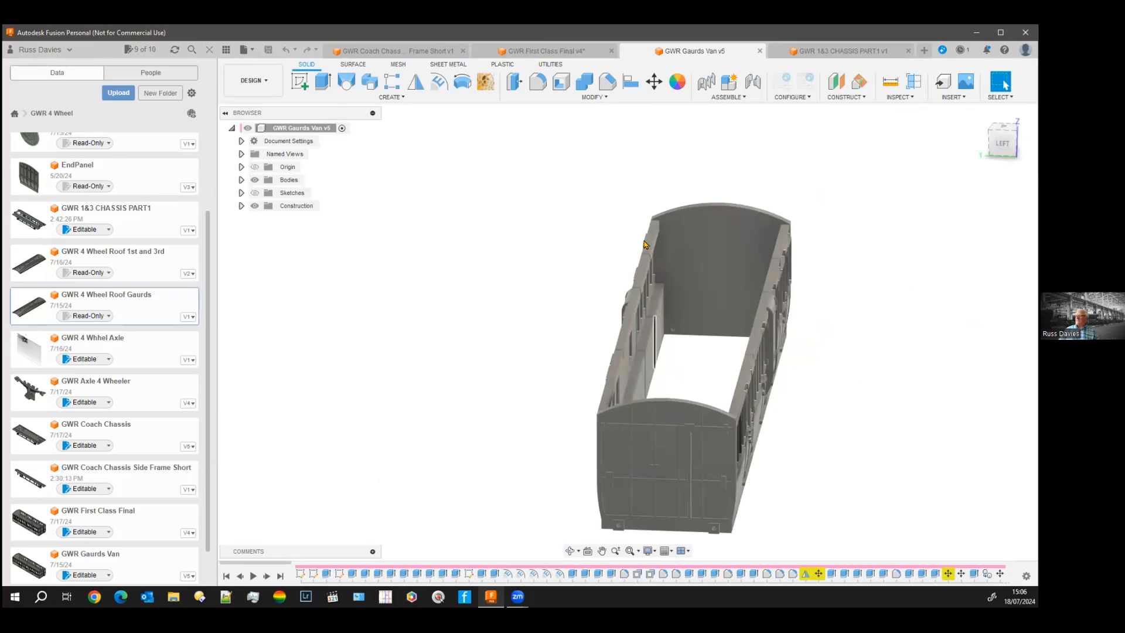
# Step: In the GWR First Class Final v4 design, roll the timeline forward one feature to the extruded side panel
pyautogui.click(558, 52)
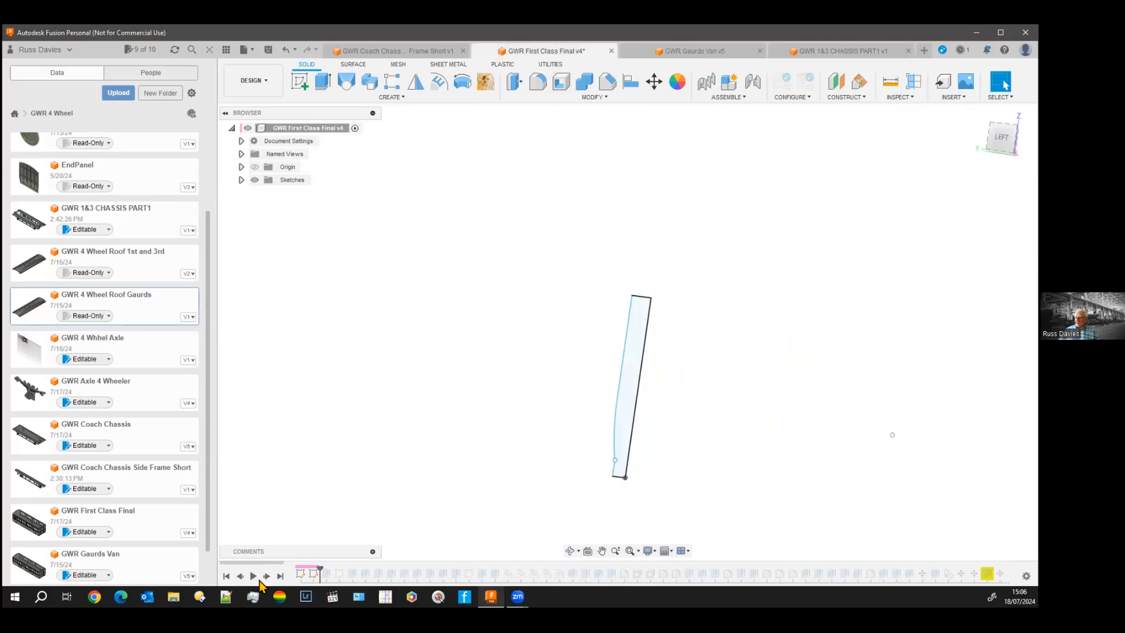
pyautogui.click(266, 576)
pyautogui.keyDown('shift'); pyautogui.moveTo(408, 473); pyautogui.dragTo(385, 350, button='middle'); pyautogui.keyUp('shift')
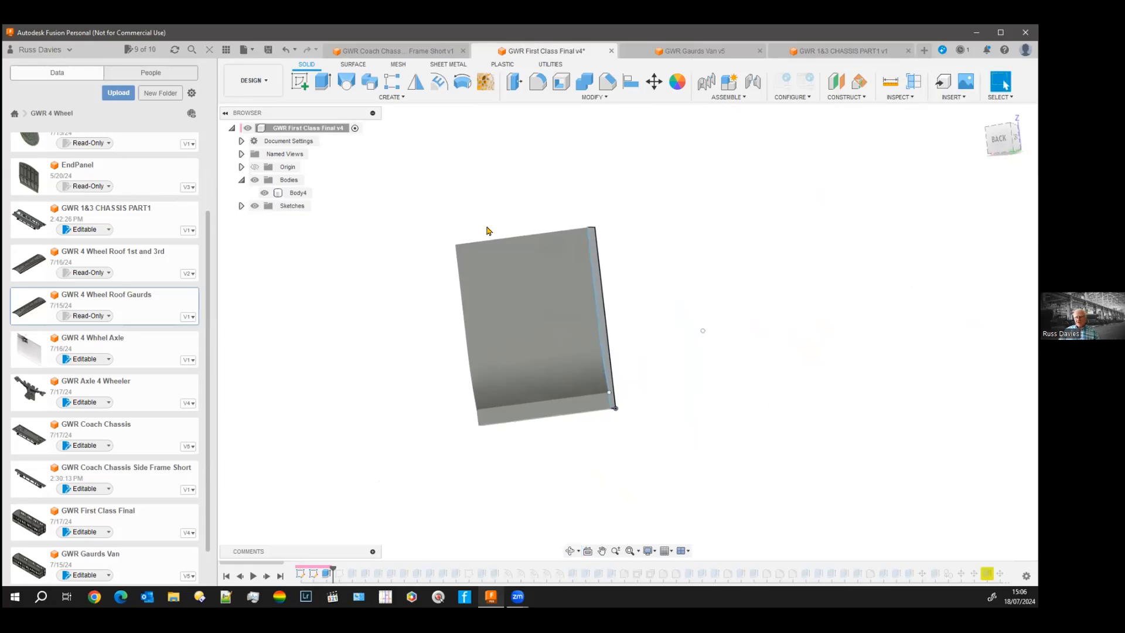
# Step: Inspect the windows and door details along the side of the GWR Gaurds Van v5 model
pyautogui.click(691, 51)
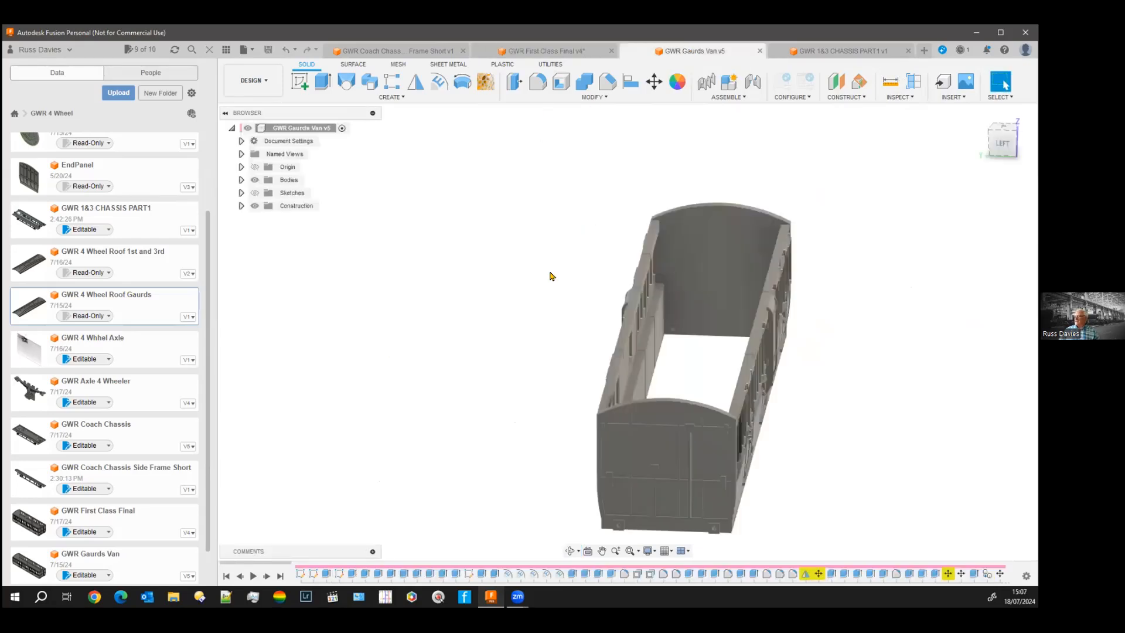
pyautogui.keyDown('shift'); pyautogui.moveTo(441, 370); pyautogui.dragTo(380, 349, button='middle'); pyautogui.keyUp('shift')
pyautogui.moveTo(529, 403); pyautogui.dragTo(341, 370, button='middle')
pyautogui.keyDown('shift'); pyautogui.moveTo(570, 442); pyautogui.dragTo(560, 467, button='middle'); pyautogui.keyUp('shift')
pyautogui.scroll(2, 659, 394)
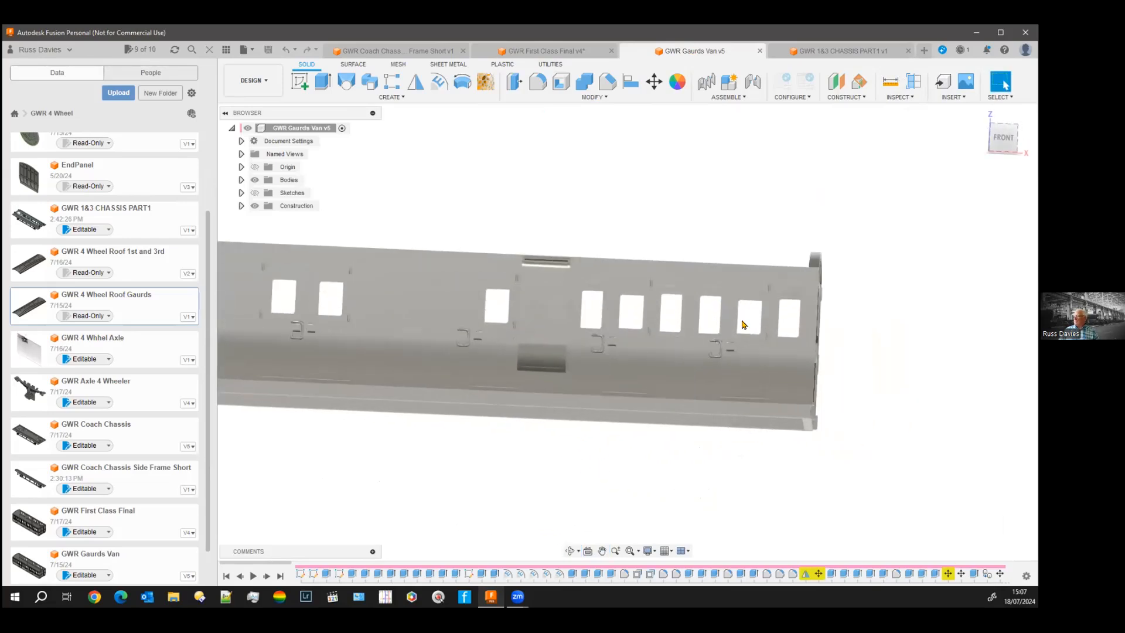
# Step: Return to the GWR First Class Final v4 design and roll the timeline forward to the door and window sketch
pyautogui.click(551, 54)
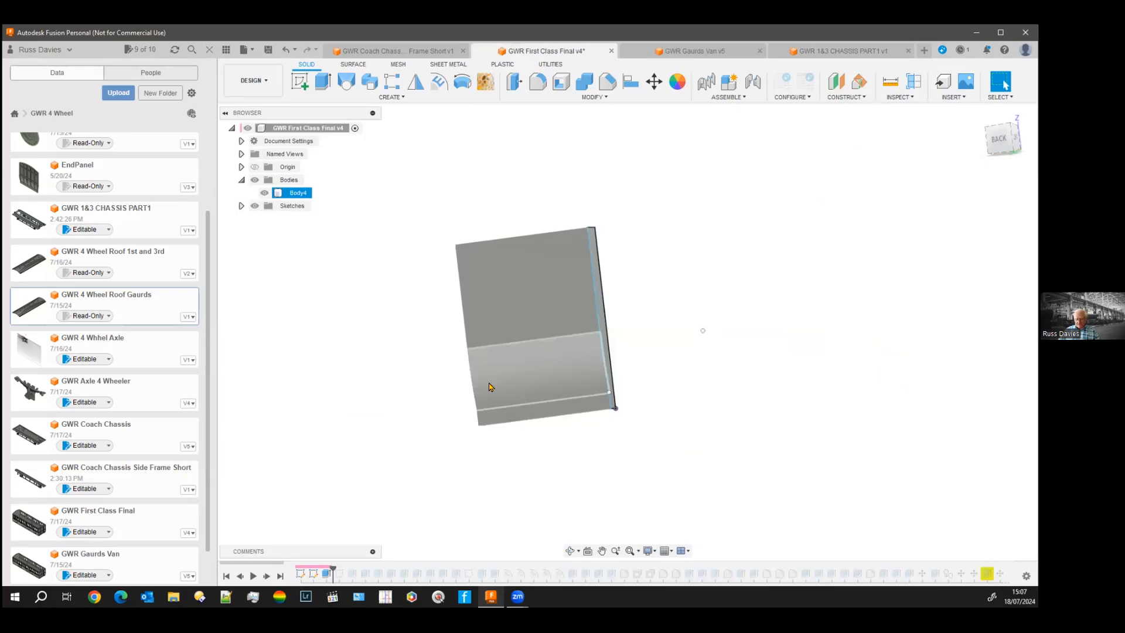
pyautogui.keyDown('shift'); pyautogui.moveTo(455, 517); pyautogui.dragTo(403, 497, button='middle'); pyautogui.keyUp('shift')
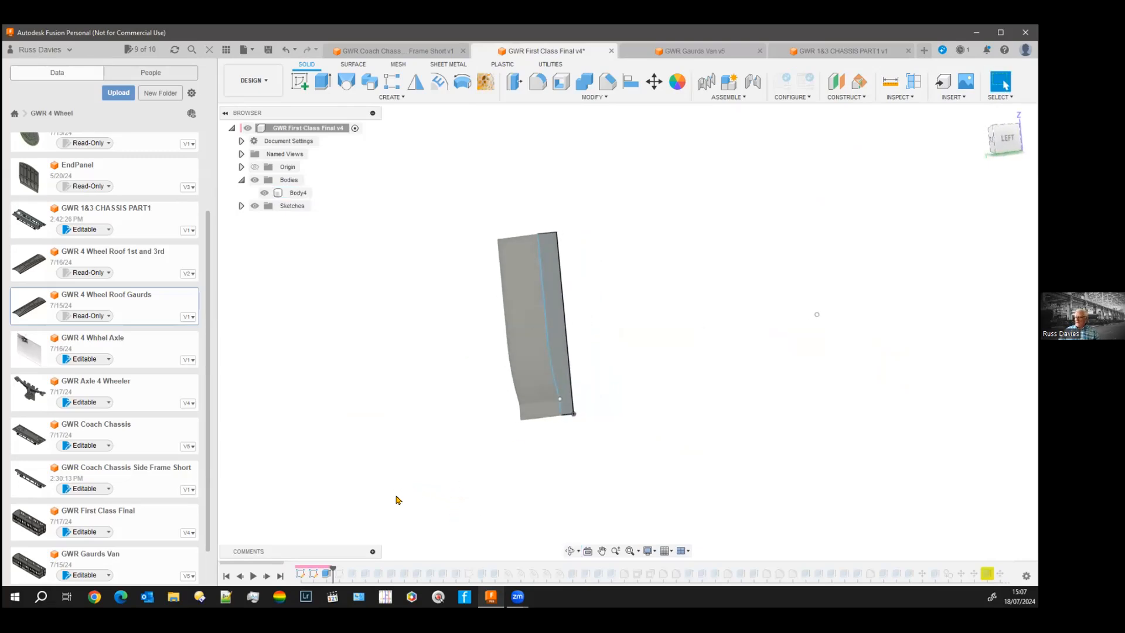
pyautogui.click(266, 577)
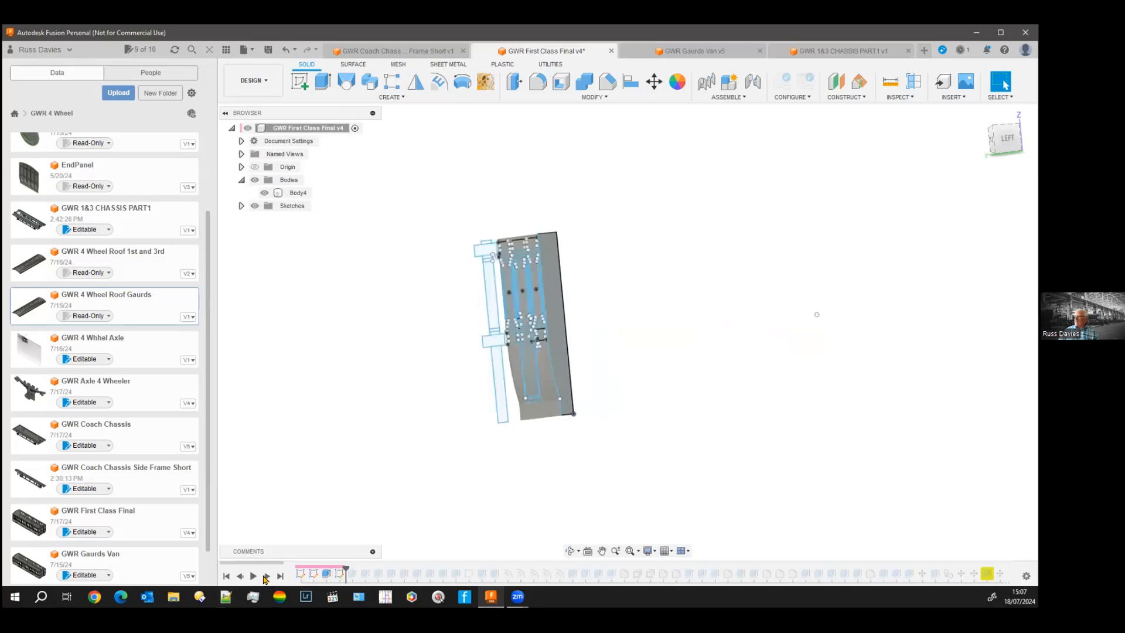
pyautogui.keyDown('shift'); pyautogui.moveTo(295, 533); pyautogui.dragTo(450, 316, button='middle'); pyautogui.keyUp('shift')
pyautogui.moveTo(520, 176); pyautogui.dragTo(487, 186, button='middle')
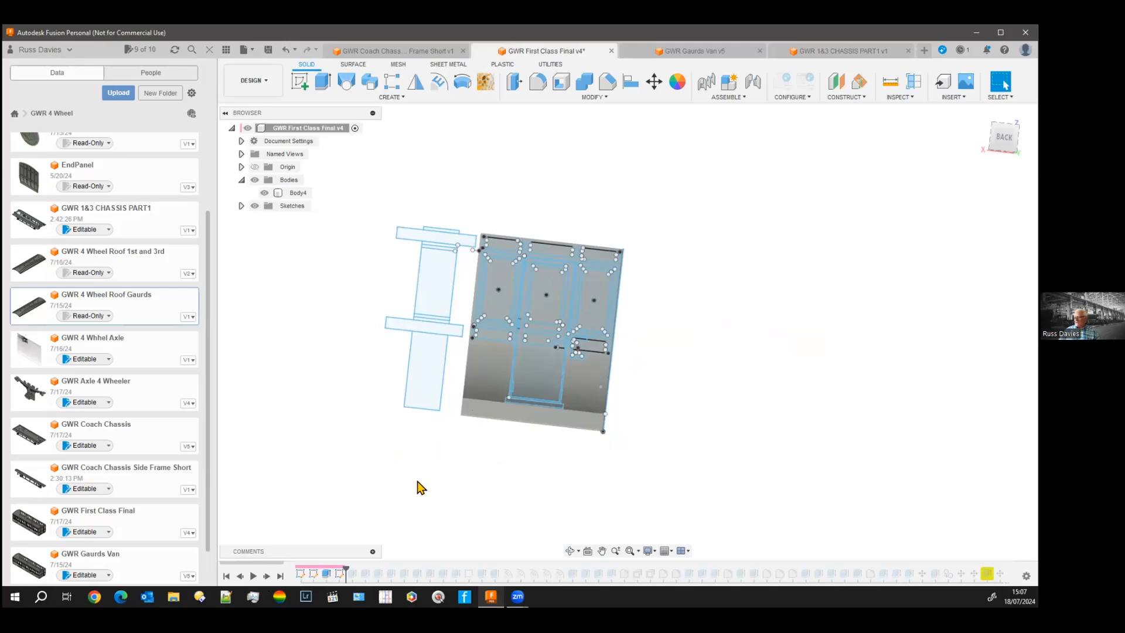
# Step: Hide the bodies and examine the door, window and handle outlines of the sketch in the back view
pyautogui.click(990, 151)
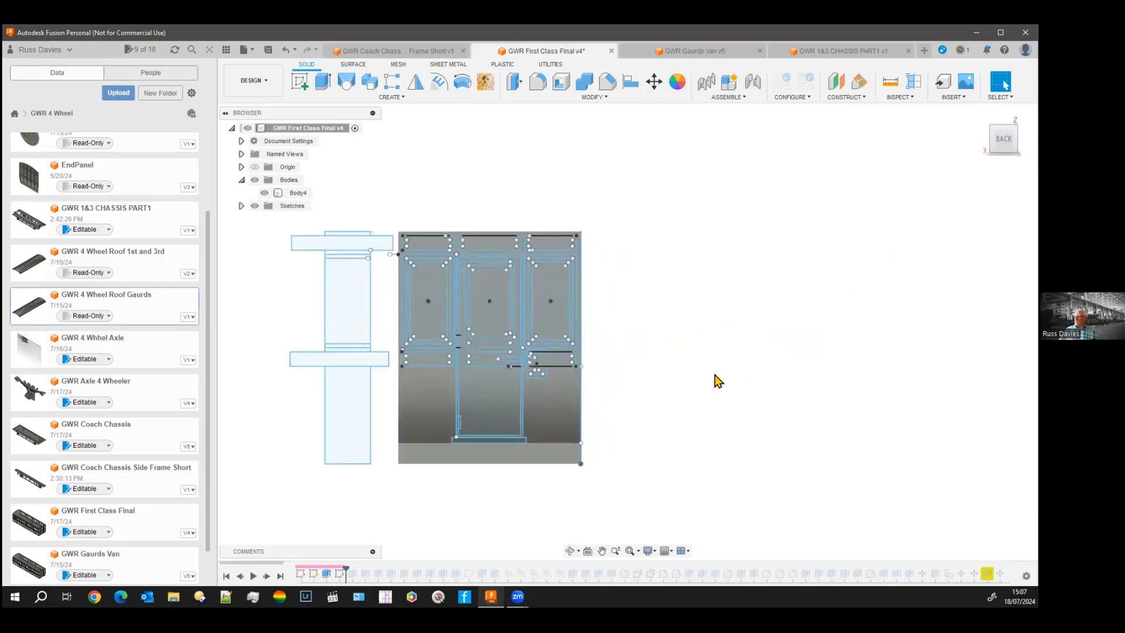
pyautogui.click(254, 180)
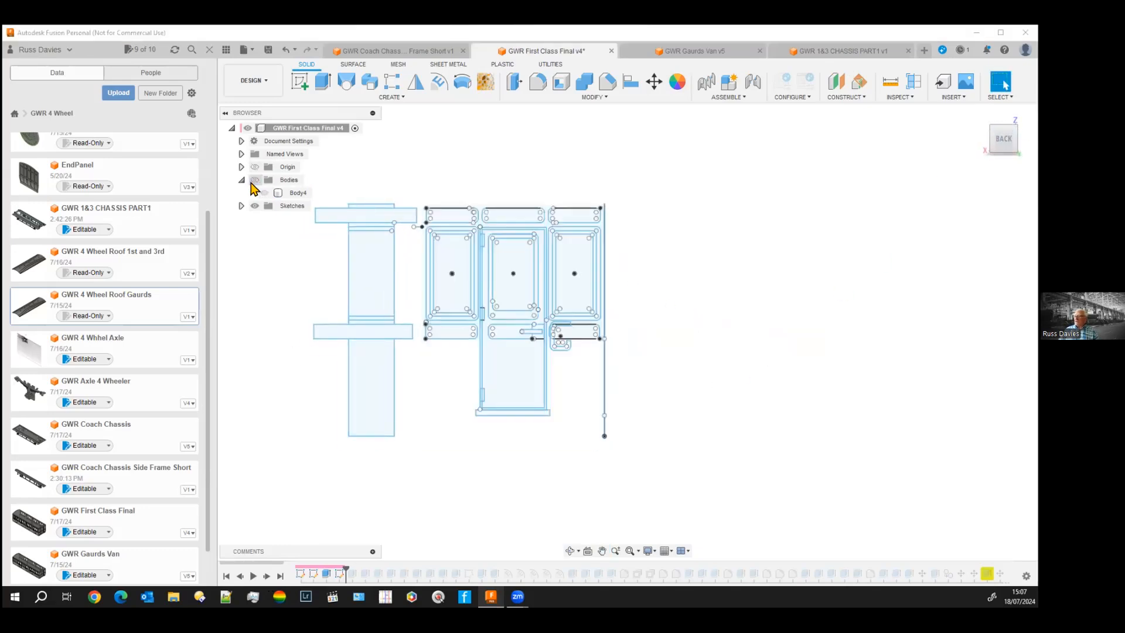
pyautogui.scroll(3, 703, 269)
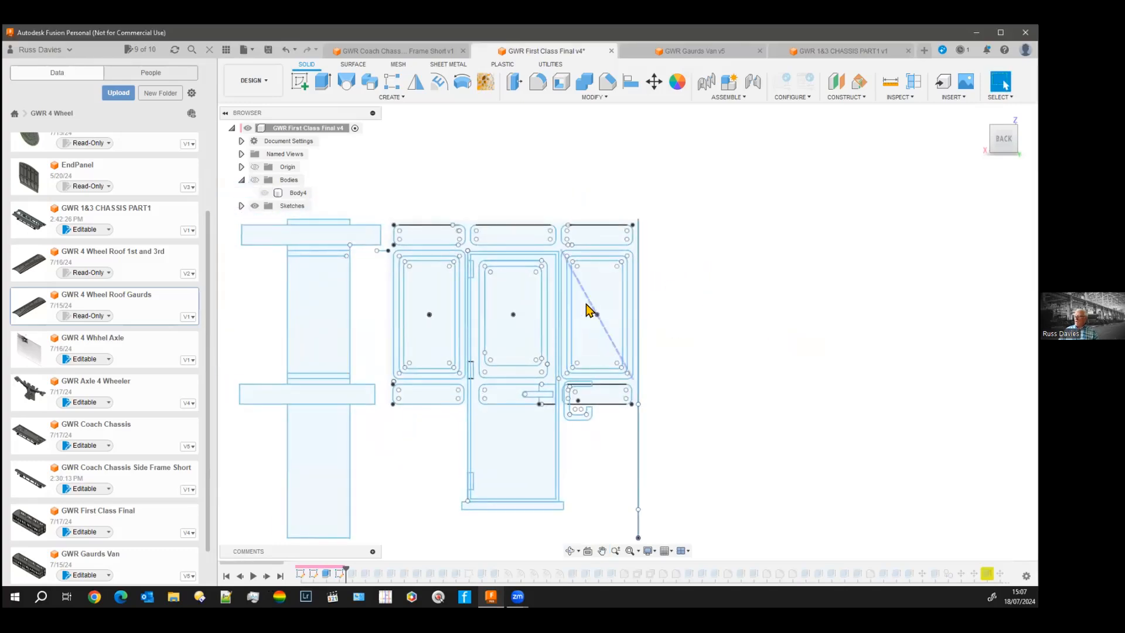
pyautogui.scroll(3, 589, 310)
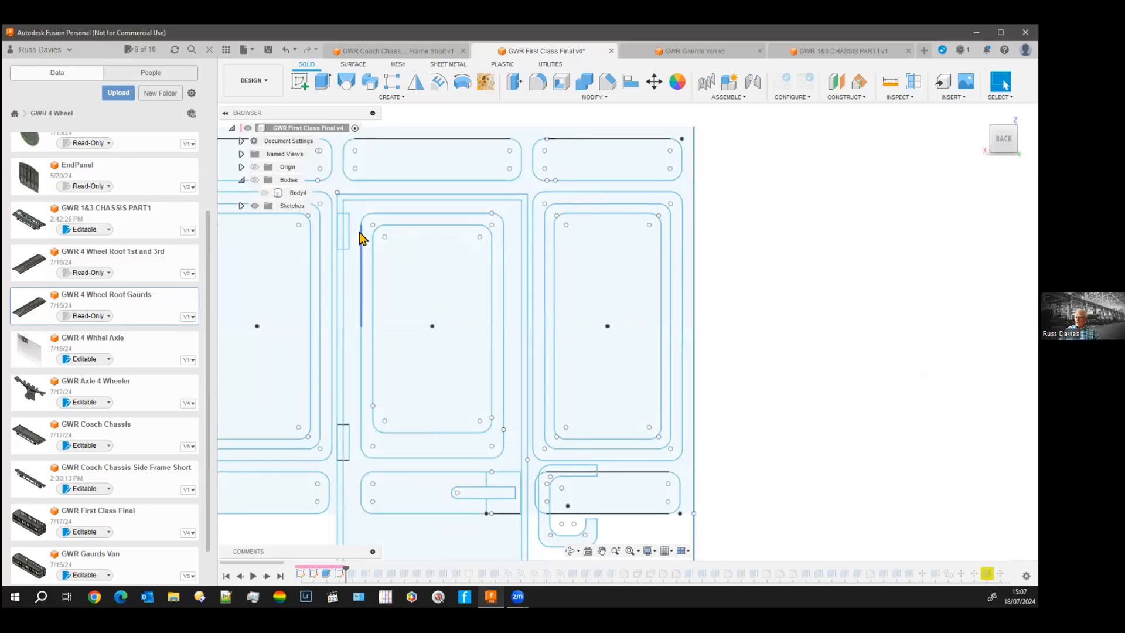
pyautogui.moveTo(435, 370); pyautogui.dragTo(465, 258, button='middle')
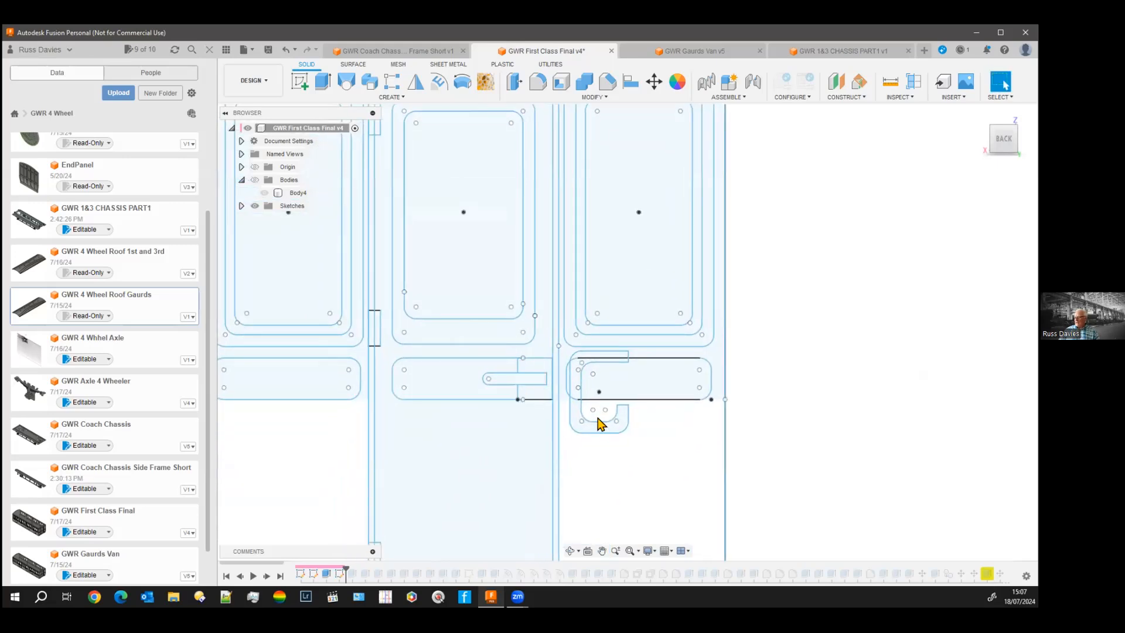
pyautogui.scroll(-5, 590, 377)
pyautogui.scroll(-2, 598, 400)
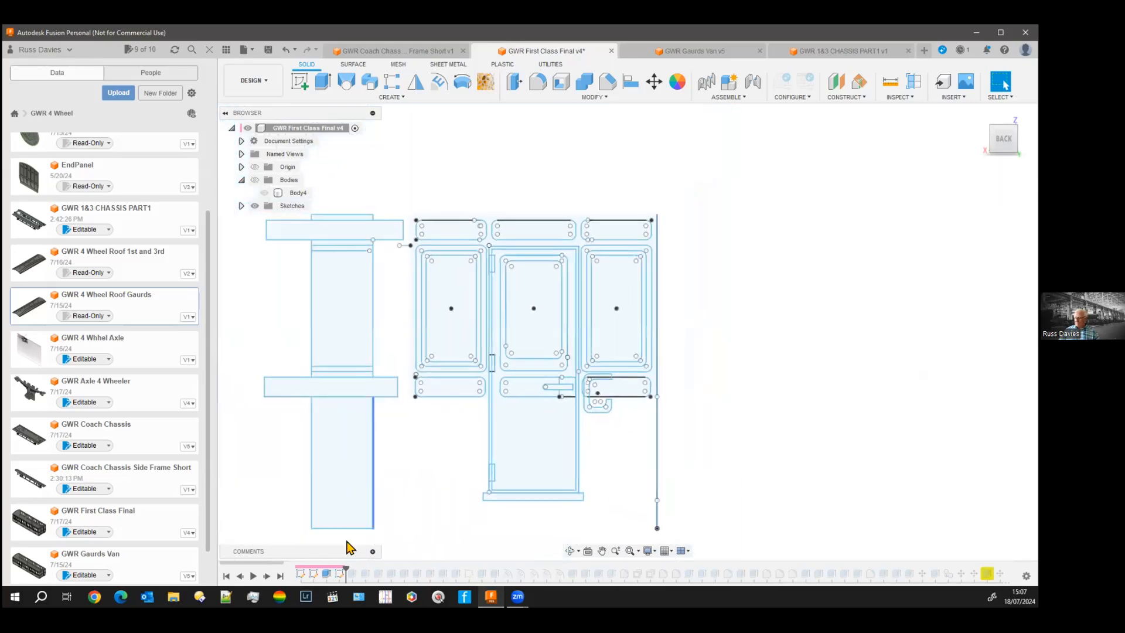
# Step: Roll the timeline forward two features and show the bodies again
pyautogui.click(267, 576)
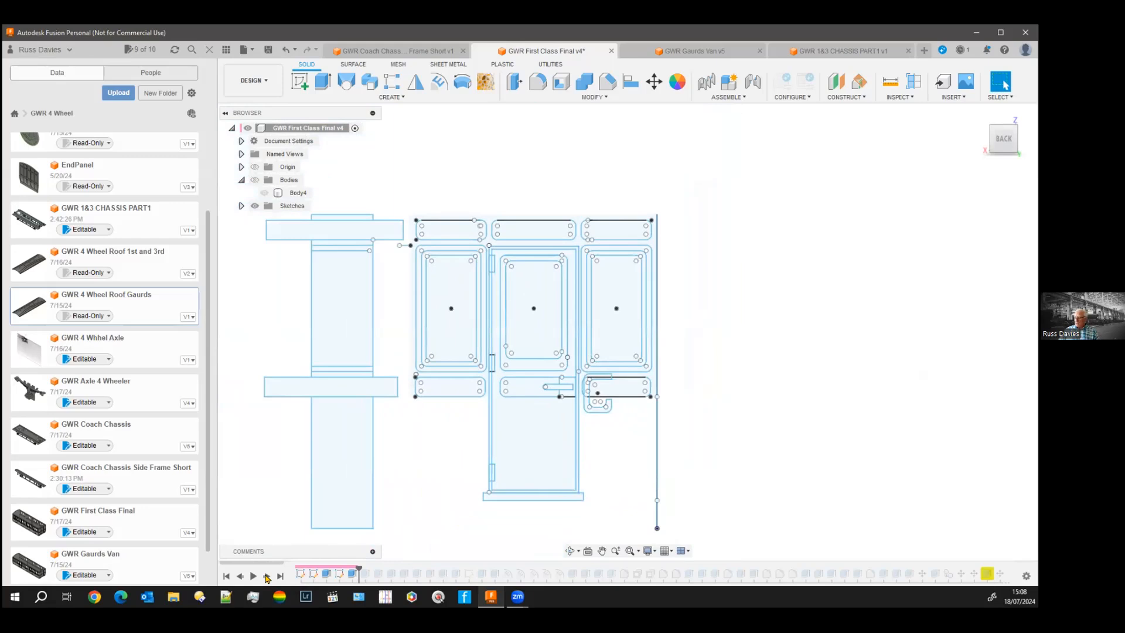
pyautogui.click(266, 576)
pyautogui.click(255, 180)
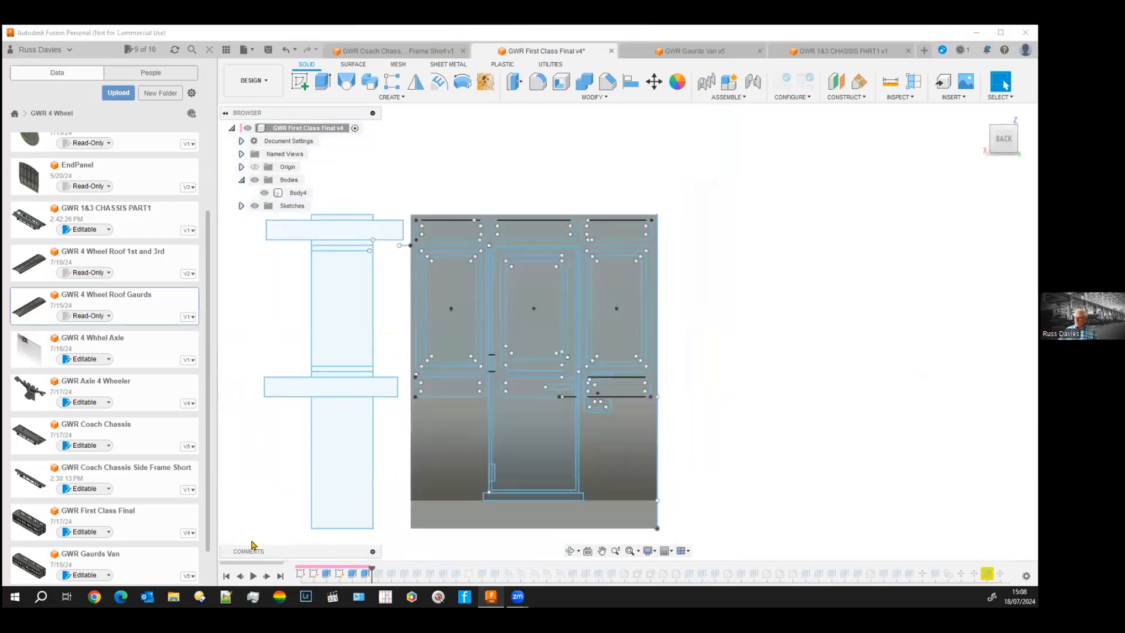
# Step: Roll the timeline forward to the outer window cut-outs and hide the sketches to inspect the openings
pyautogui.click(266, 576)
pyautogui.moveTo(705, 367)
pyautogui.keyDown('shift'); pyautogui.mouseDown(button='middle')
pyautogui.moveTo(710, 376)
pyautogui.moveTo(648, 374)
pyautogui.mouseUp(button='middle'); pyautogui.keyUp('shift')
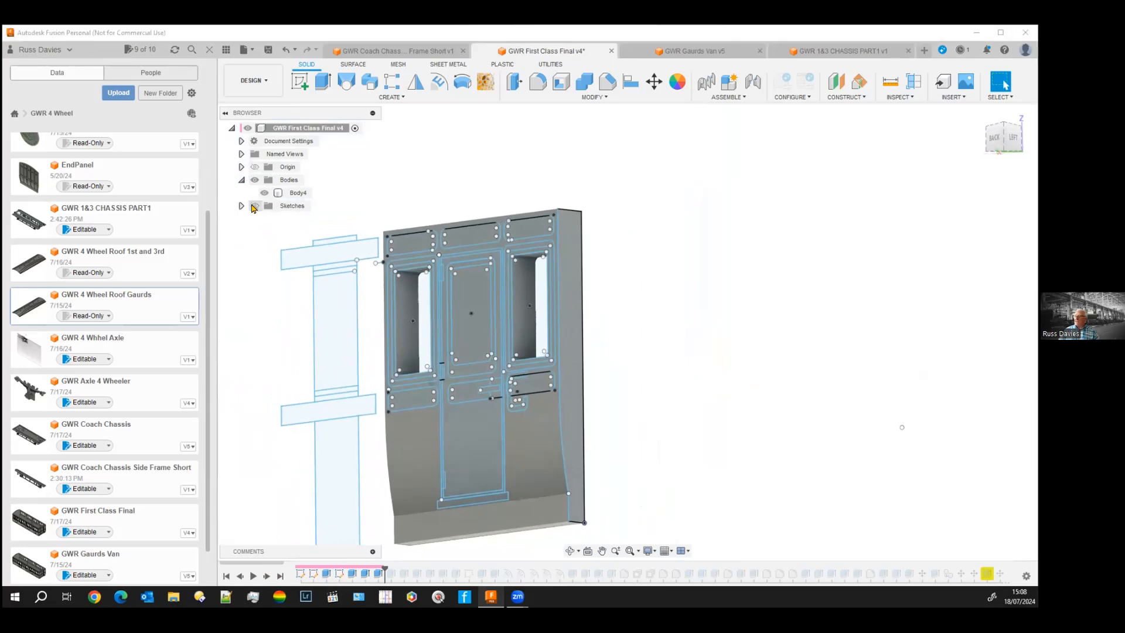
pyautogui.click(255, 206)
pyautogui.keyDown('shift'); pyautogui.moveTo(683, 316); pyautogui.dragTo(625, 309, button='middle'); pyautogui.keyUp('shift')
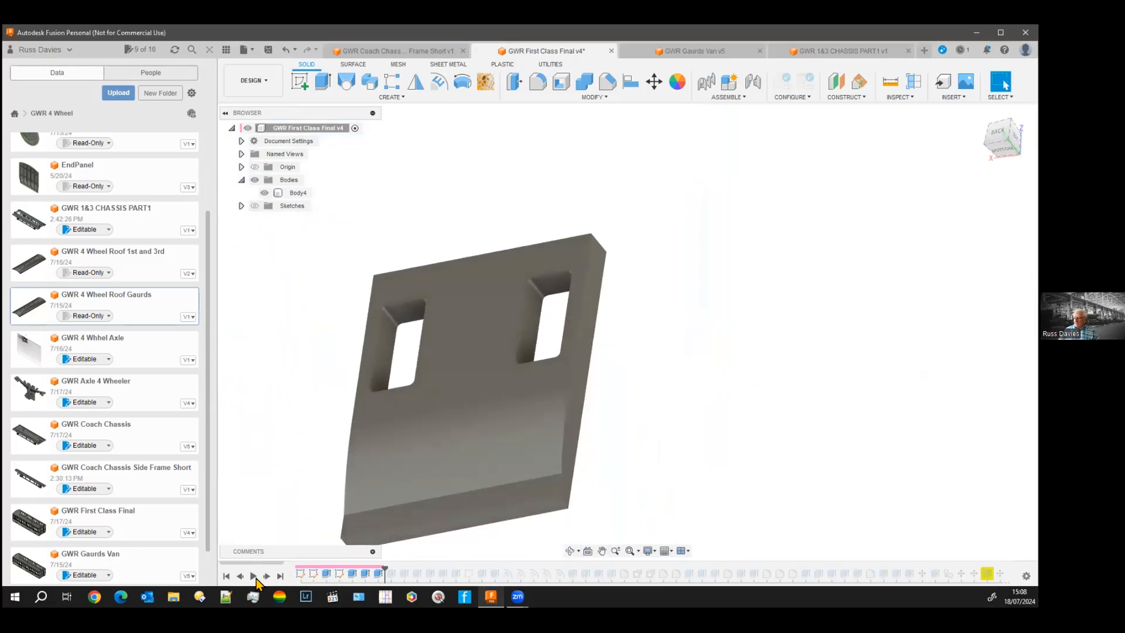
# Step: Show the sketches, roll the timeline forward one feature and inspect the recess around the outer windows
pyautogui.click(255, 206)
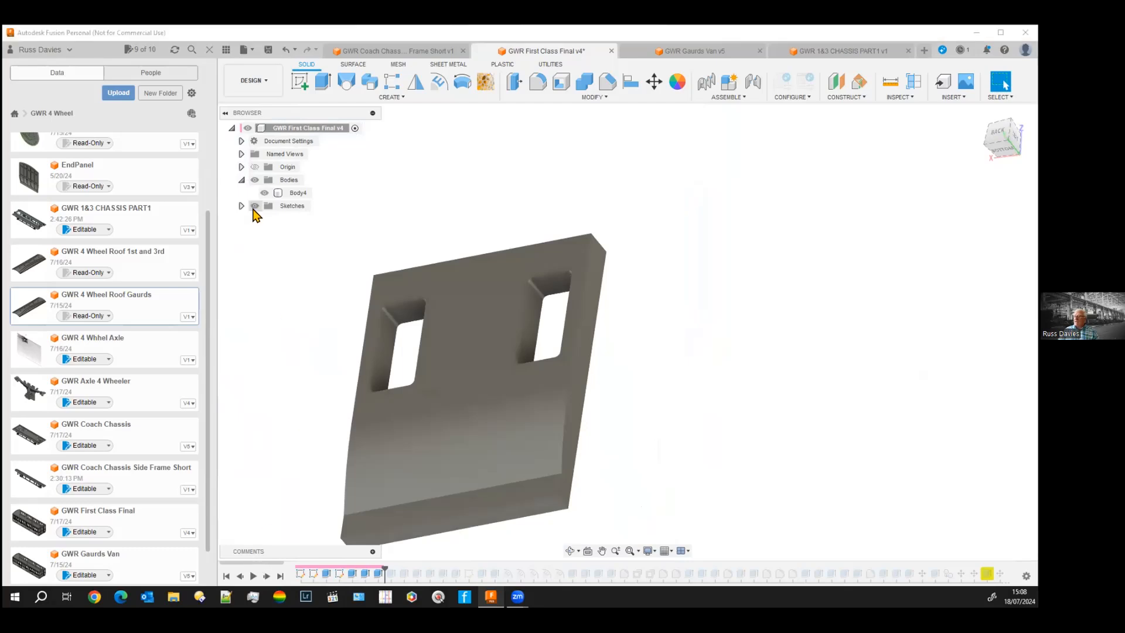
pyautogui.click(267, 576)
pyautogui.keyDown('shift'); pyautogui.moveTo(596, 359); pyautogui.dragTo(542, 280, button='middle'); pyautogui.keyUp('shift')
pyautogui.scroll(5, 514, 294)
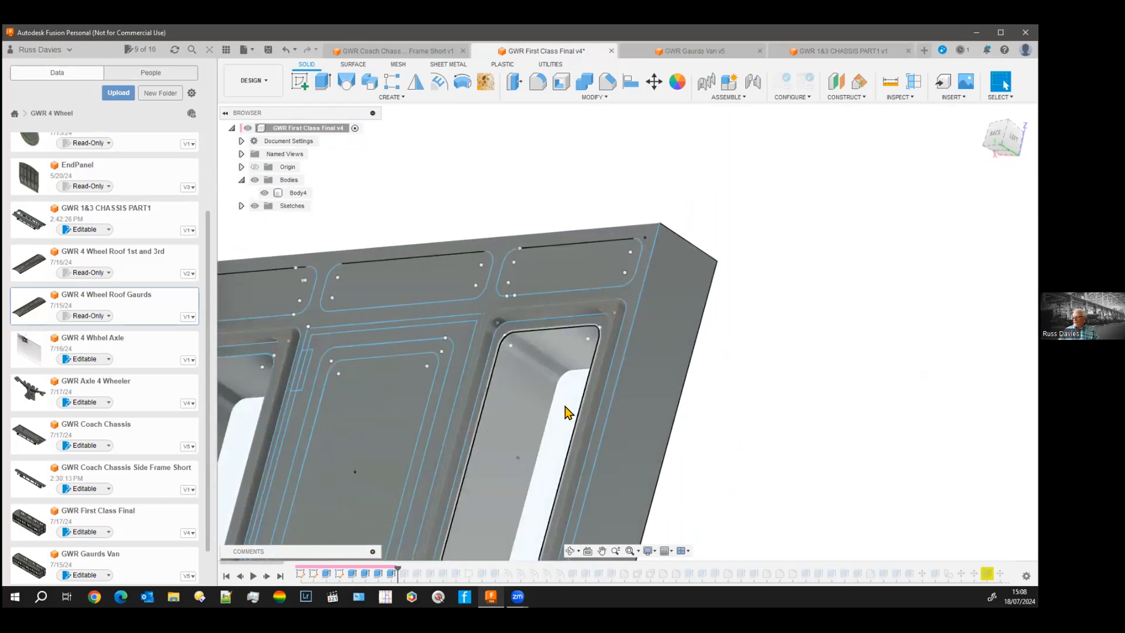
pyautogui.click(527, 340)
pyautogui.scroll(-6, 608, 394)
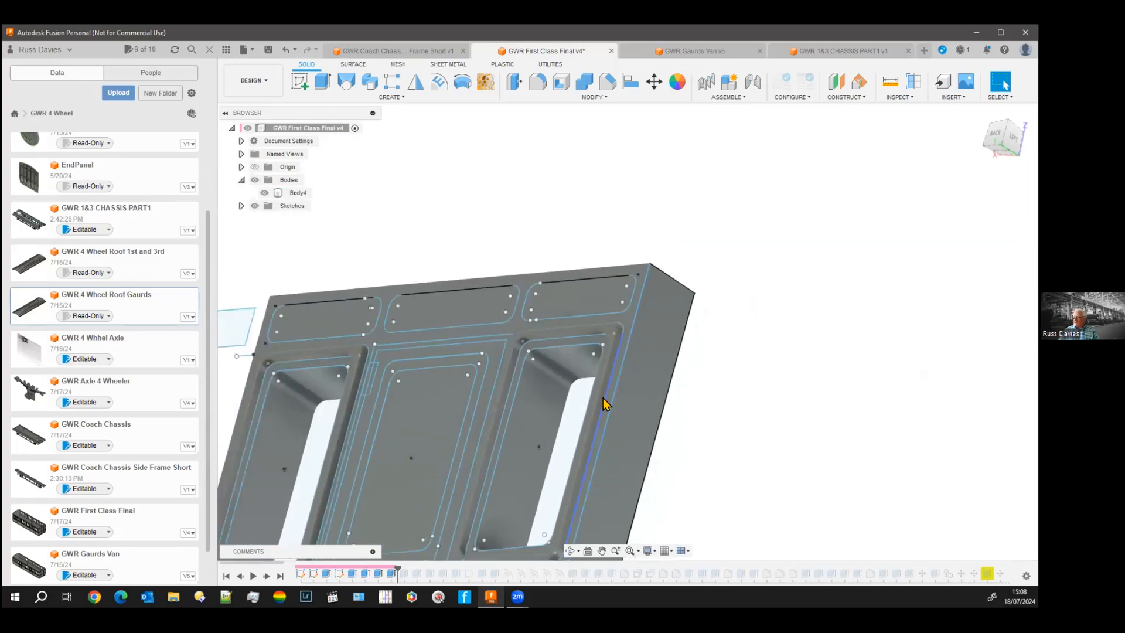
pyautogui.moveTo(514, 543); pyautogui.dragTo(498, 453, button='middle')
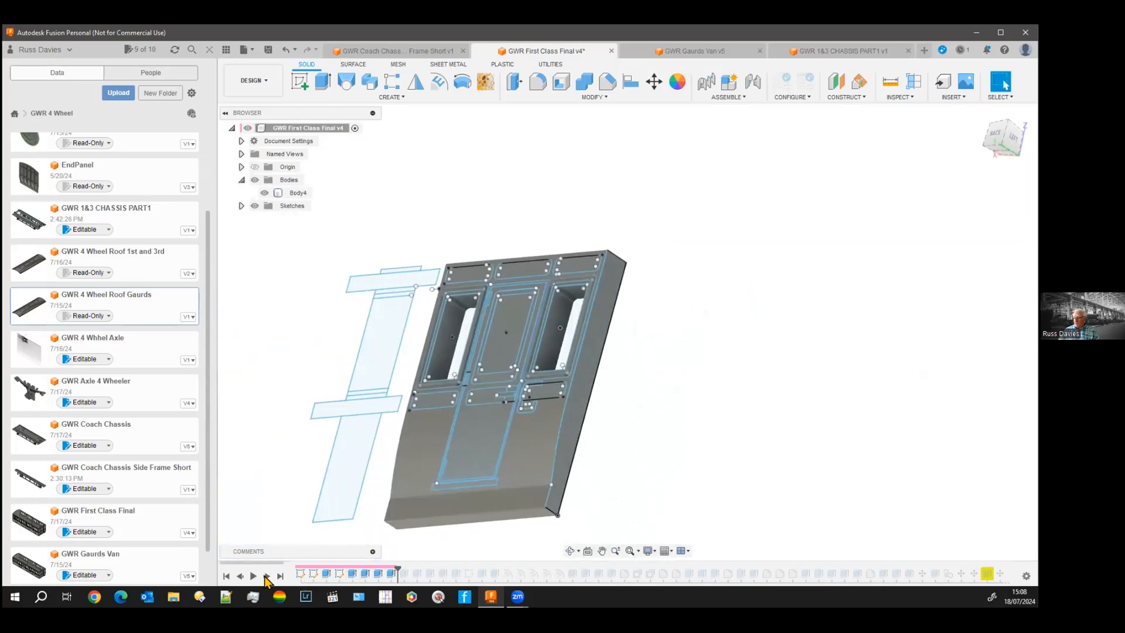
# Step: Roll the timeline forward six features, past the door window cut-out, to the next sketch
pyautogui.click(266, 575)
pyautogui.click(265, 576)
pyautogui.click(266, 575)
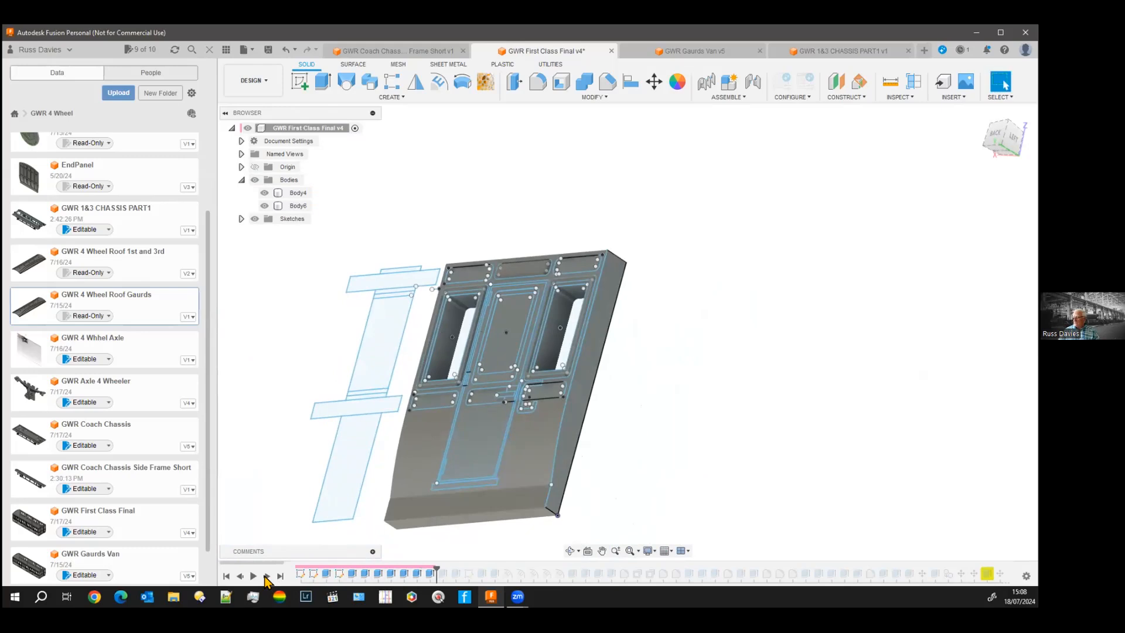
pyautogui.click(266, 576)
pyautogui.click(266, 576)
pyautogui.click(266, 576)
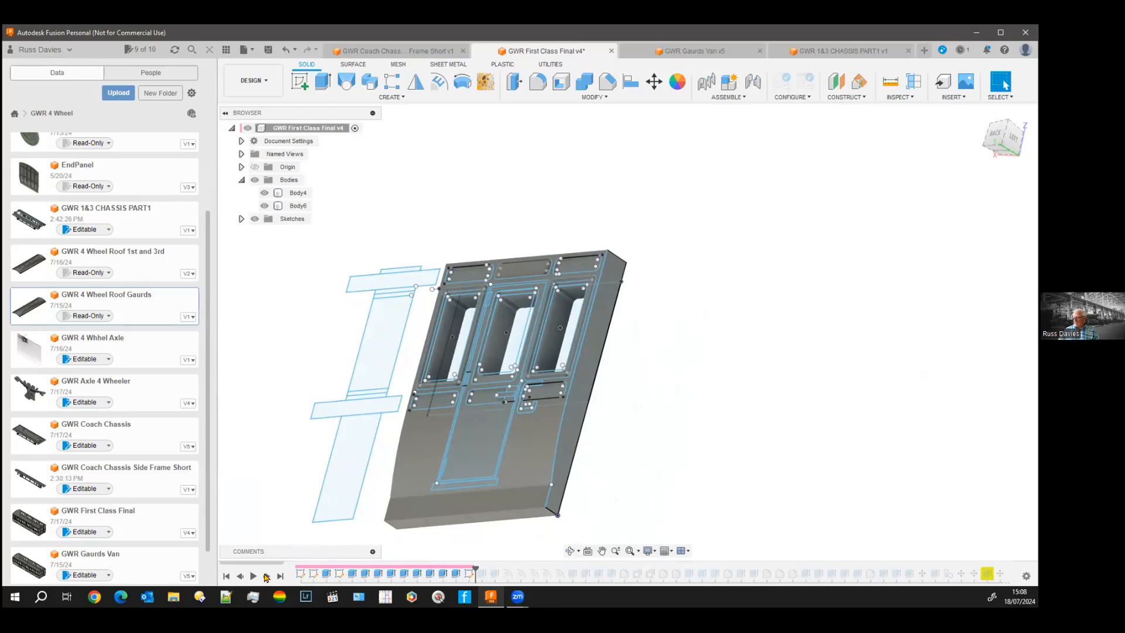
# Step: Roll the timeline forward one feature past that sketch and view the side panel from its left end
pyautogui.click(266, 576)
pyautogui.keyDown('shift'); pyautogui.moveTo(352, 476); pyautogui.dragTo(300, 460, button='middle'); pyautogui.keyUp('shift')
pyautogui.scroll(-1, 535, 385)
pyautogui.scroll(-1, 524, 401)
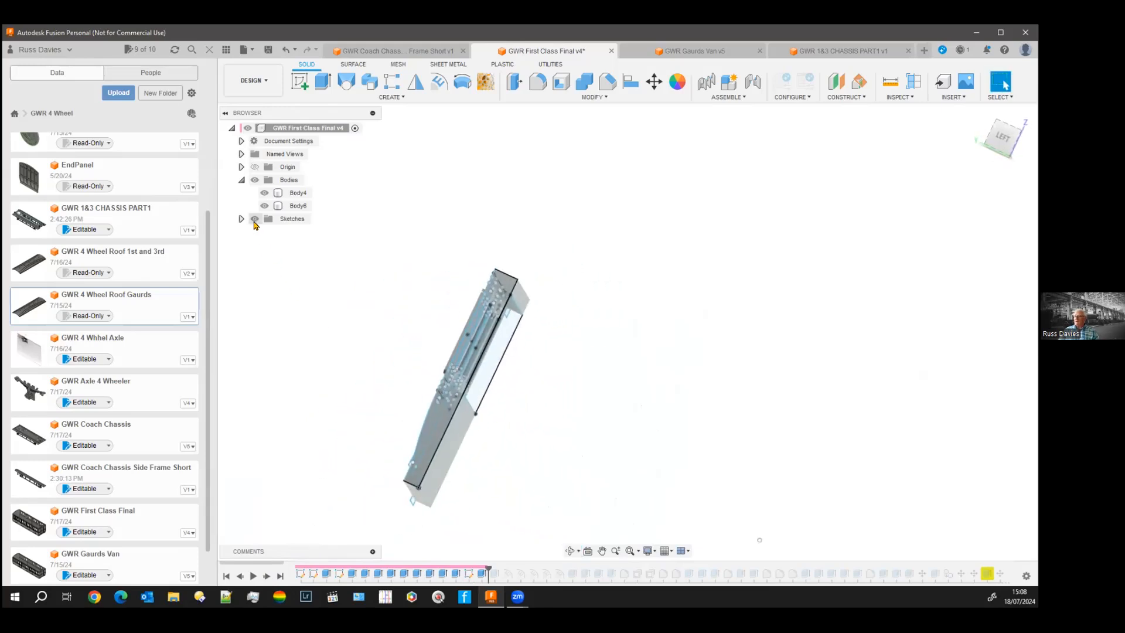
# Step: Hide the sketches and inspect the recess behind the windows from the inside and outside of the side panel
pyautogui.click(254, 220)
pyautogui.scroll(6, 493, 424)
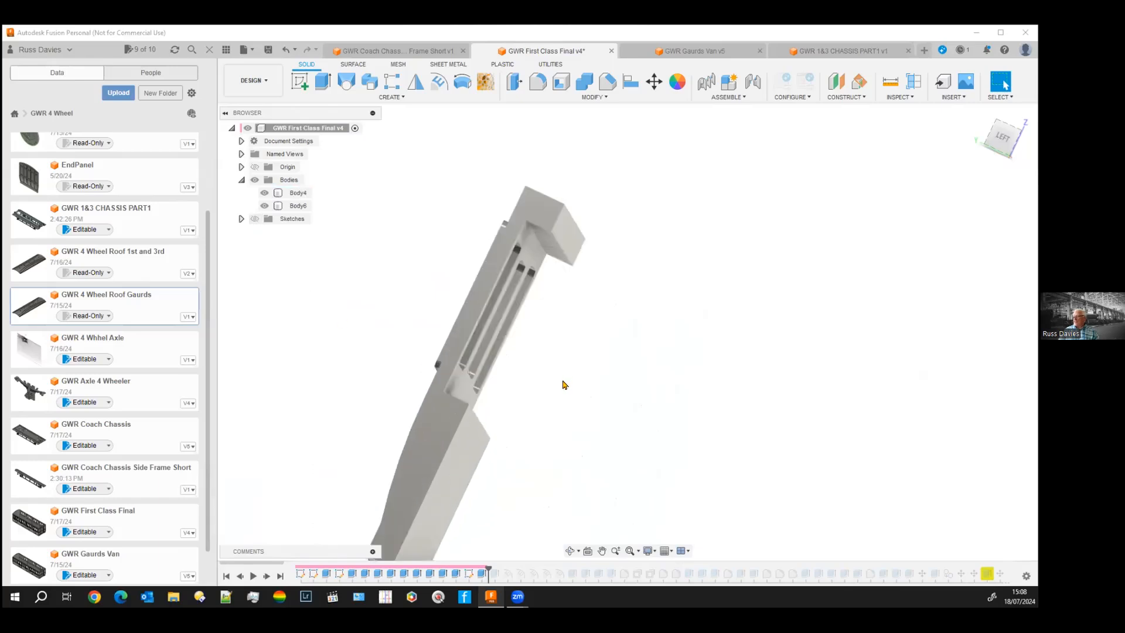
pyautogui.keyDown('shift'); pyautogui.moveTo(493, 422); pyautogui.dragTo(474, 441, button='middle'); pyautogui.keyUp('shift')
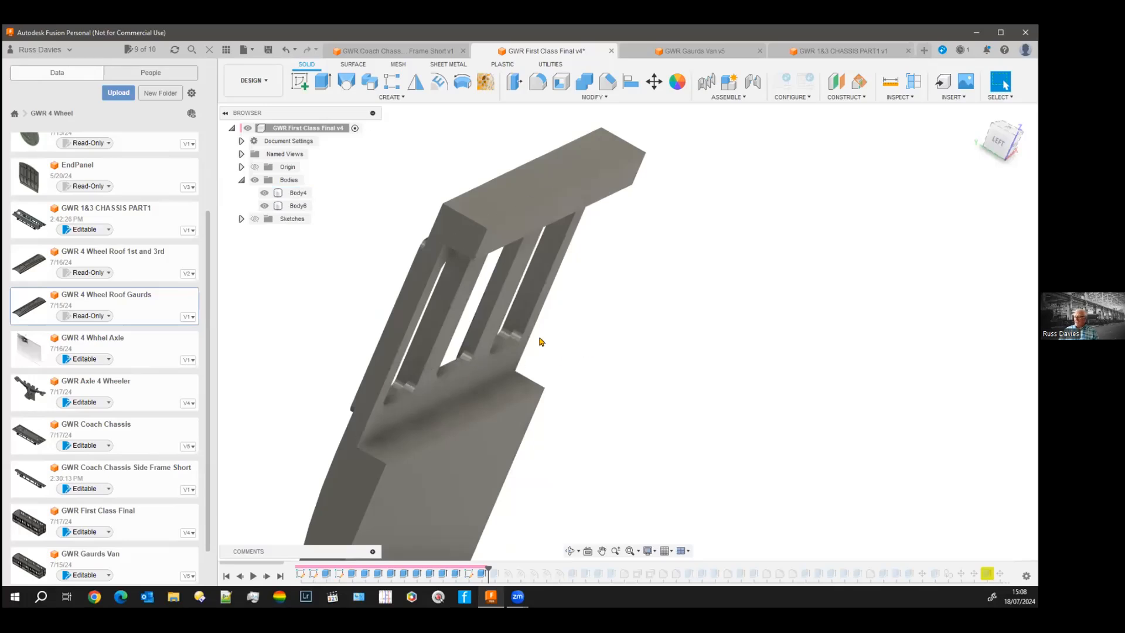
pyautogui.keyDown('shift'); pyautogui.moveTo(586, 371); pyautogui.dragTo(550, 328, button='middle'); pyautogui.keyUp('shift')
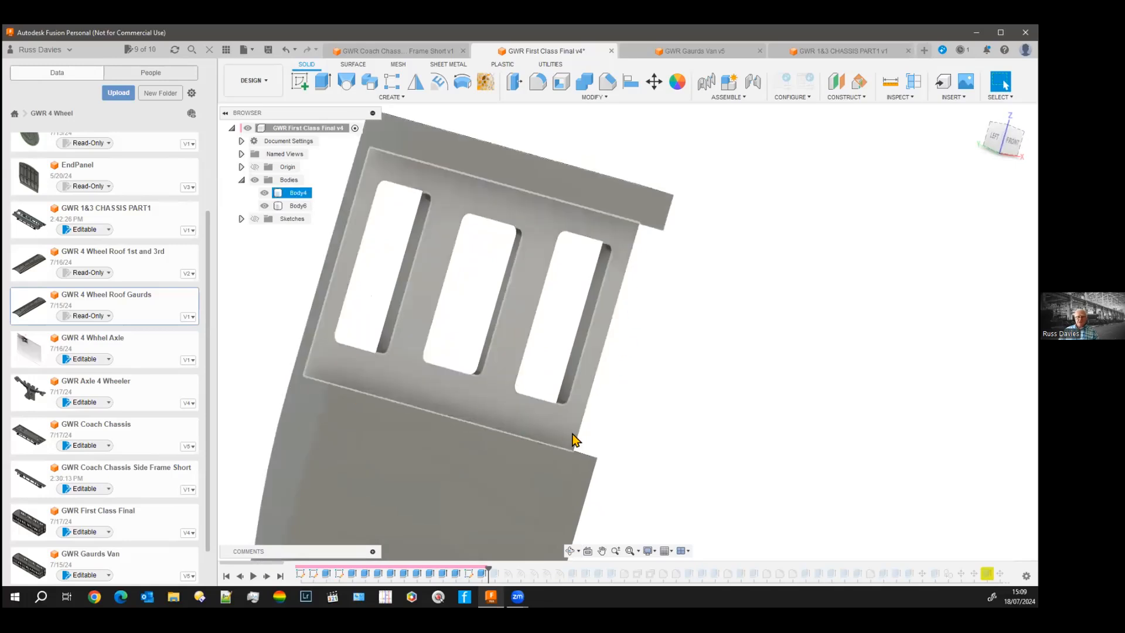
pyautogui.keyDown('shift'); pyautogui.moveTo(627, 436); pyautogui.dragTo(419, 503, button='middle'); pyautogui.keyUp('shift')
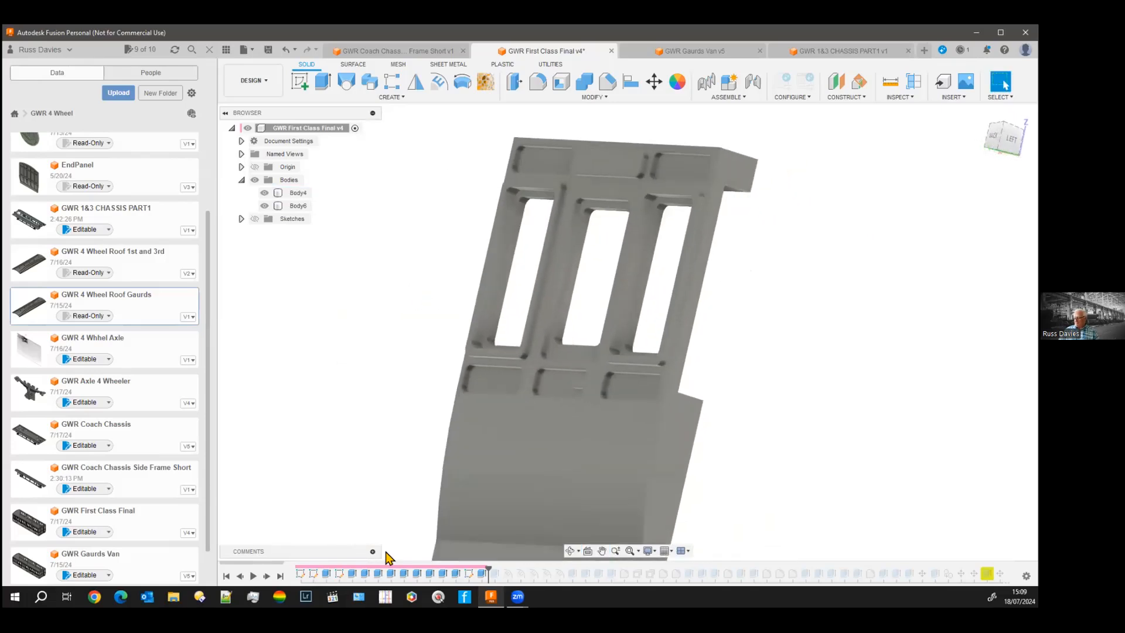
pyautogui.keyDown('shift'); pyautogui.moveTo(286, 361); pyautogui.dragTo(321, 369, button='middle'); pyautogui.keyUp('shift')
pyautogui.keyDown('shift'); pyautogui.moveTo(314, 385); pyautogui.dragTo(275, 402, button='middle'); pyautogui.keyUp('shift')
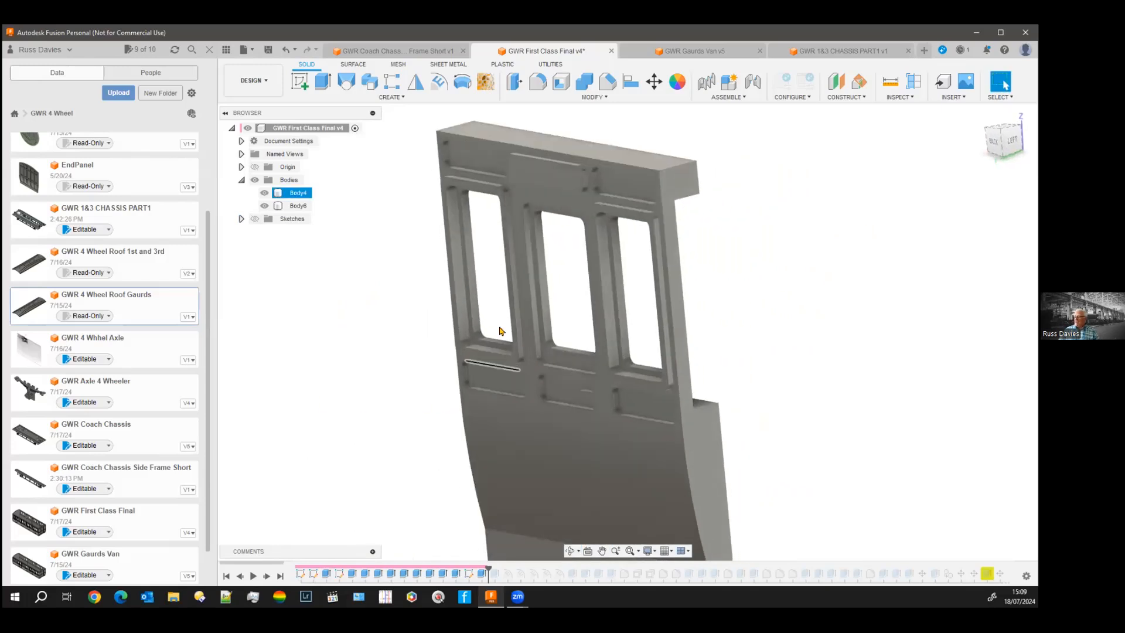
# Step: Inspect the raised mouldings above, around and below the windows, including the door handle detail
pyautogui.click(534, 180)
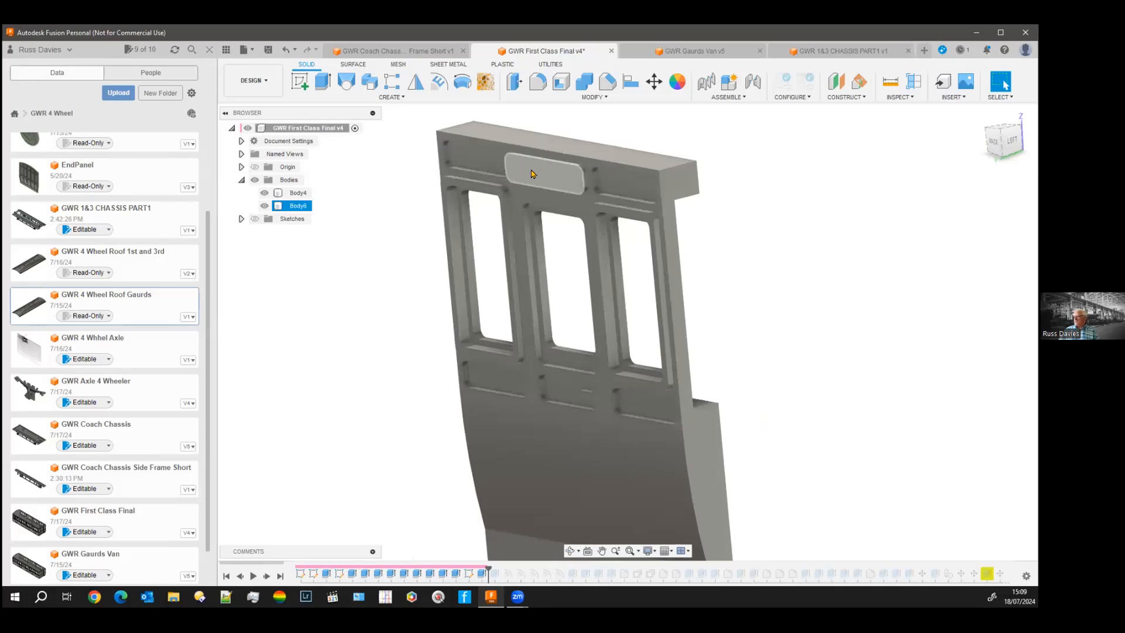
pyautogui.click(627, 364)
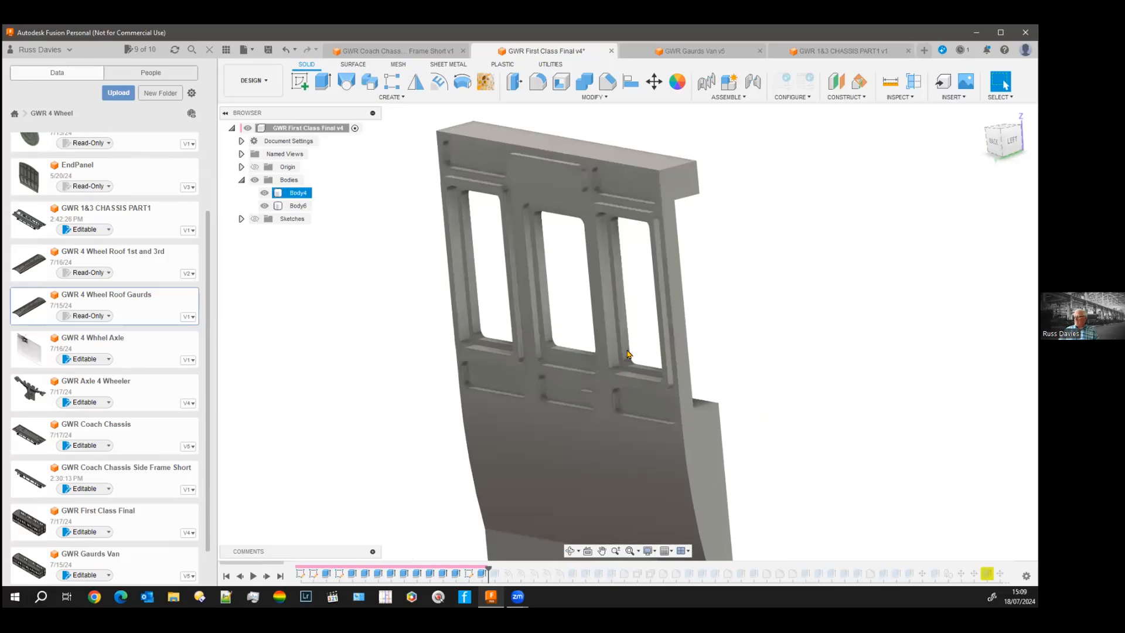
pyautogui.scroll(2, 627, 356)
pyautogui.scroll(2, 628, 356)
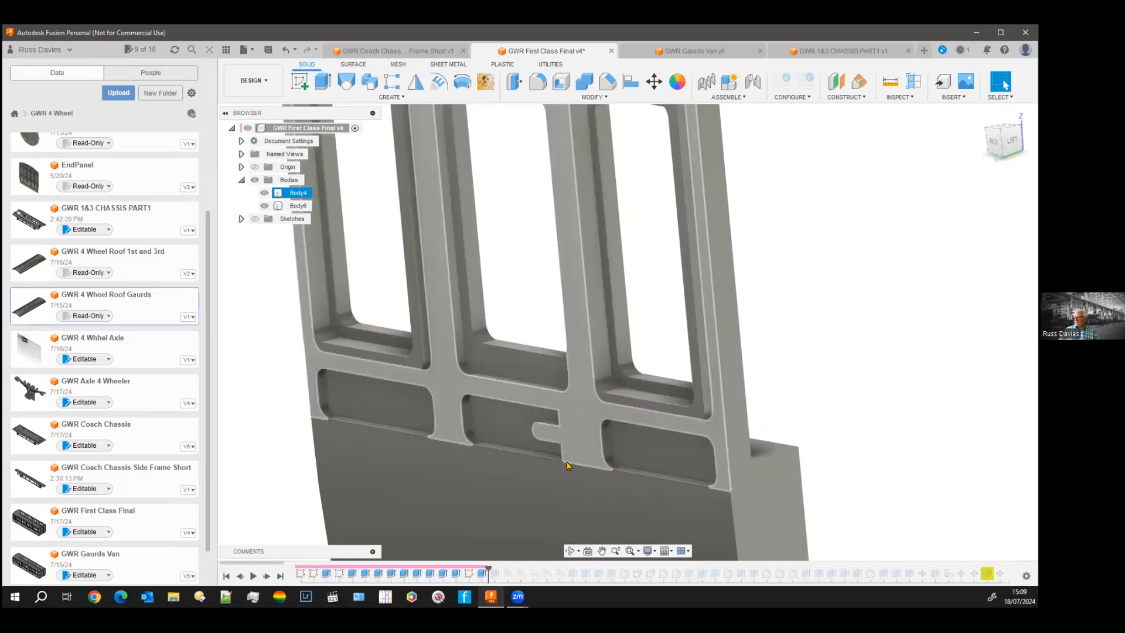
pyautogui.scroll(-5, 567, 465)
pyautogui.press('Escape')
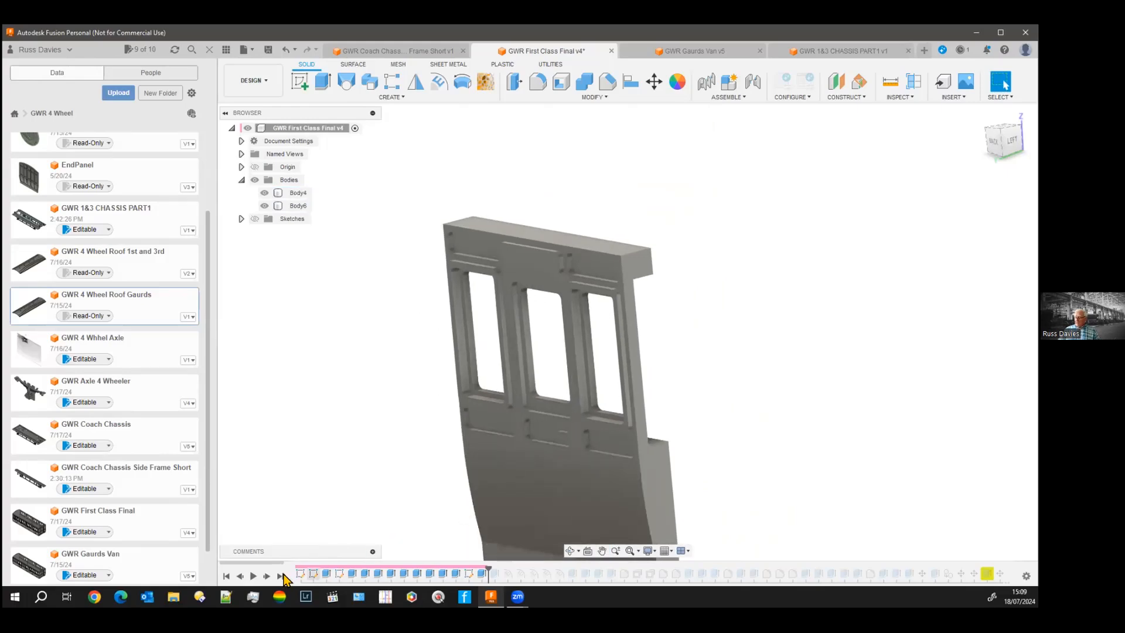
# Step: Show the sketches, roll the timeline forward two features and inspect the door outline on the curved lower side
pyautogui.click(254, 219)
pyautogui.moveTo(364, 361)
pyautogui.keyDown('shift'); pyautogui.mouseDown(button='middle')
pyautogui.moveTo(480, 433)
pyautogui.moveTo(490, 420)
pyautogui.mouseUp(button='middle'); pyautogui.keyUp('shift')
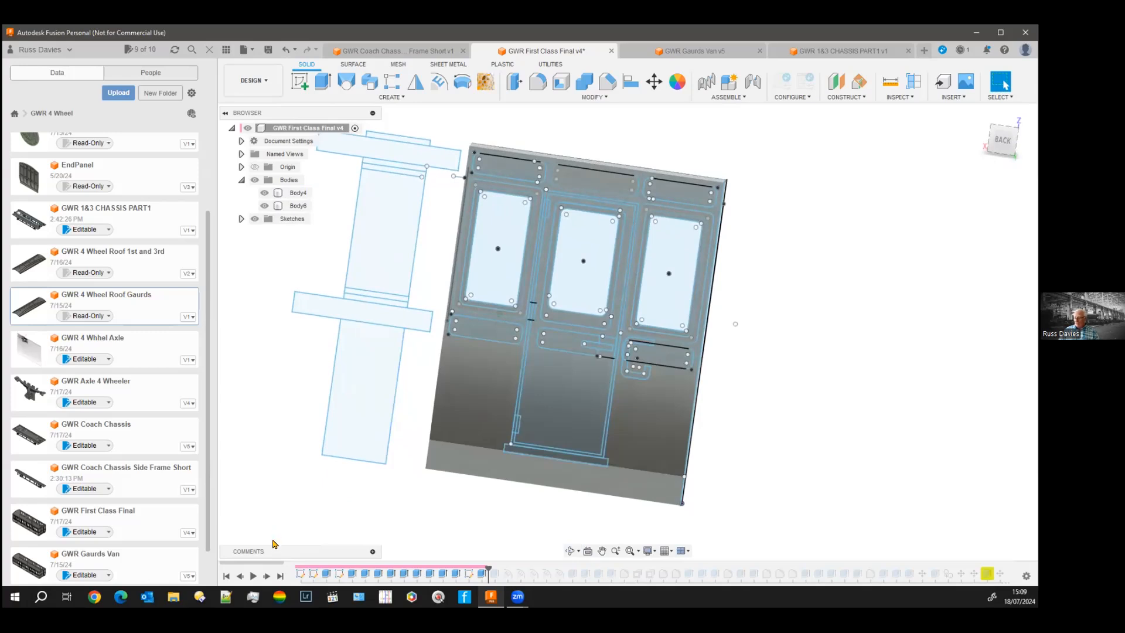
pyautogui.click(266, 576)
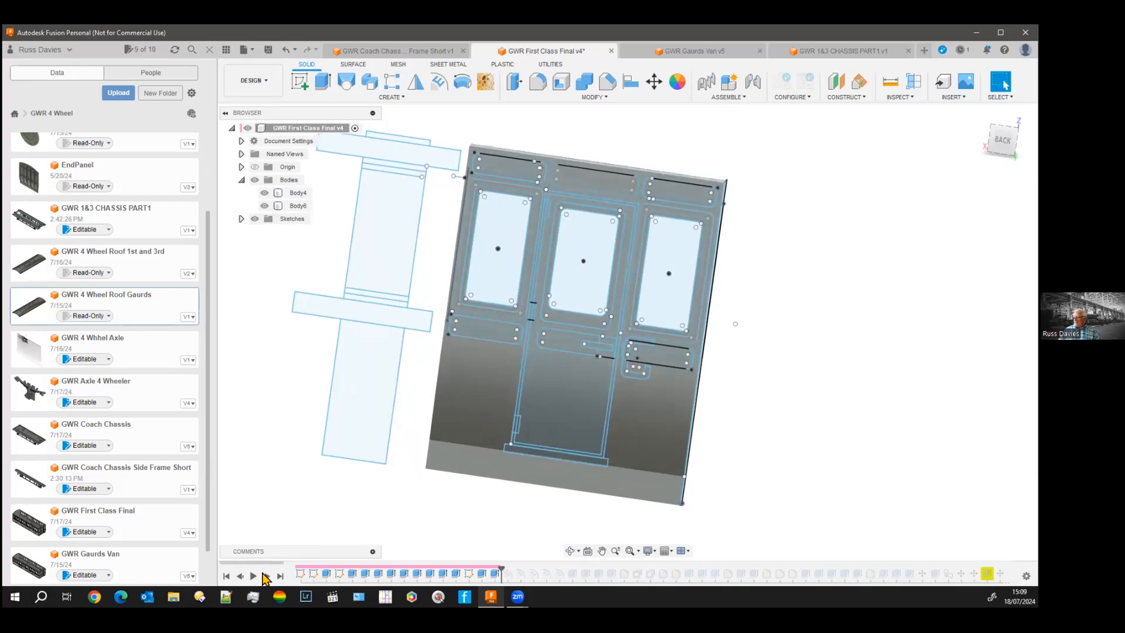
pyautogui.click(266, 576)
pyautogui.keyDown('shift'); pyautogui.moveTo(462, 508); pyautogui.dragTo(522, 460, button='middle'); pyautogui.keyUp('shift')
pyautogui.scroll(4, 522, 460)
pyautogui.click(605, 452)
pyautogui.scroll(4, 609, 449)
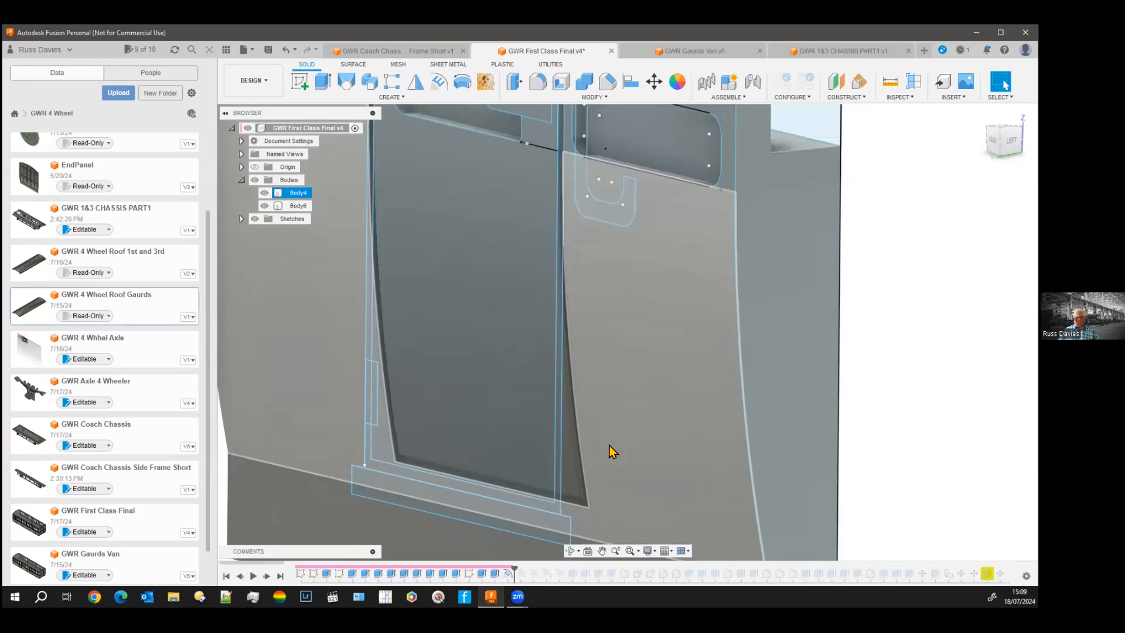
# Step: Try an Emboss of the door's lower outline profile onto the curved side panel and cancel it
pyautogui.press('Escape')
pyautogui.click(540, 507)
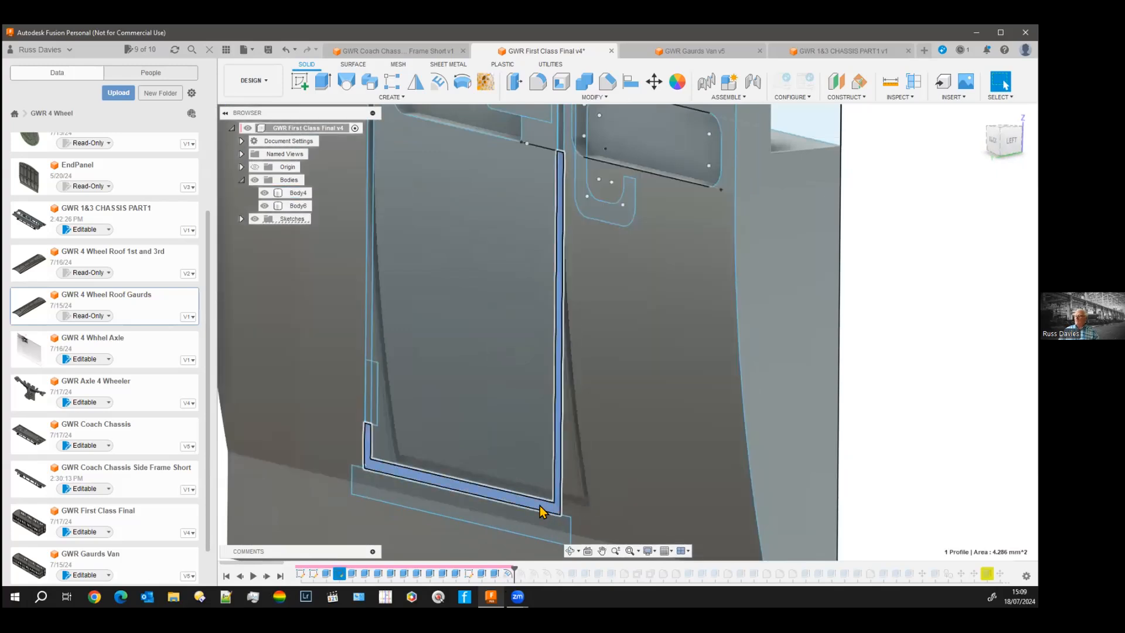
pyautogui.click(438, 82)
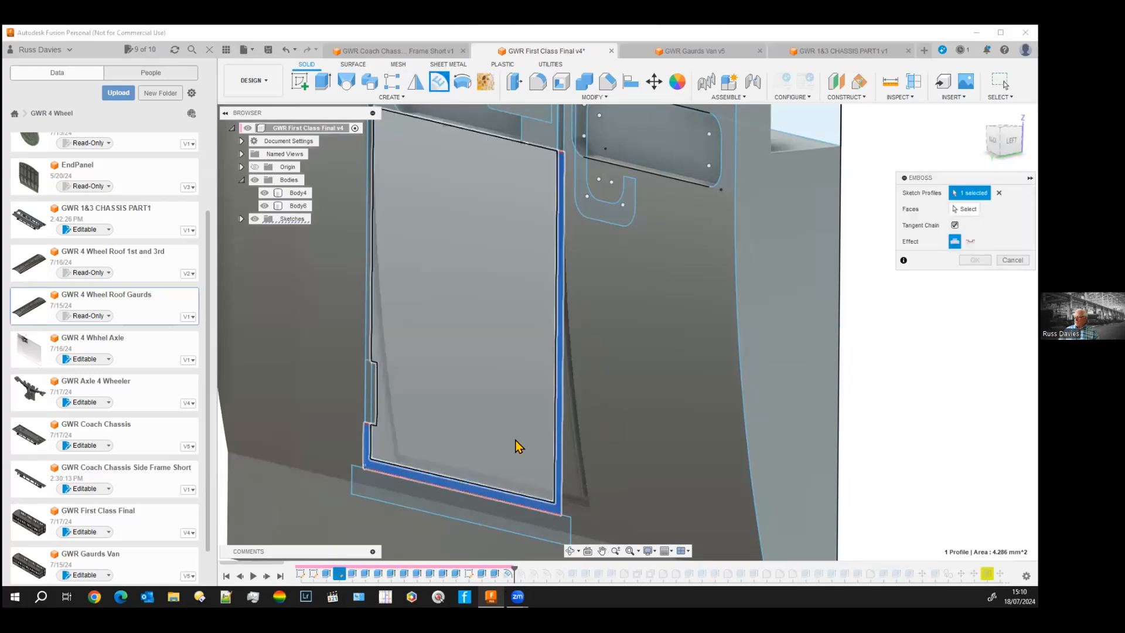
pyautogui.click(964, 209)
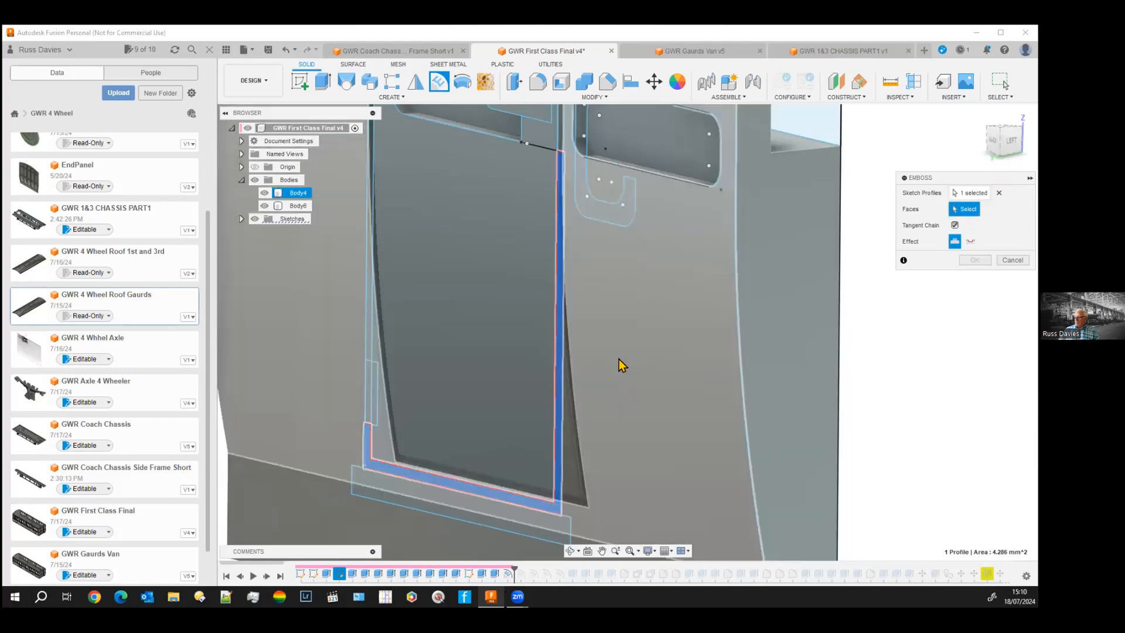
pyautogui.scroll(-5, 642, 354)
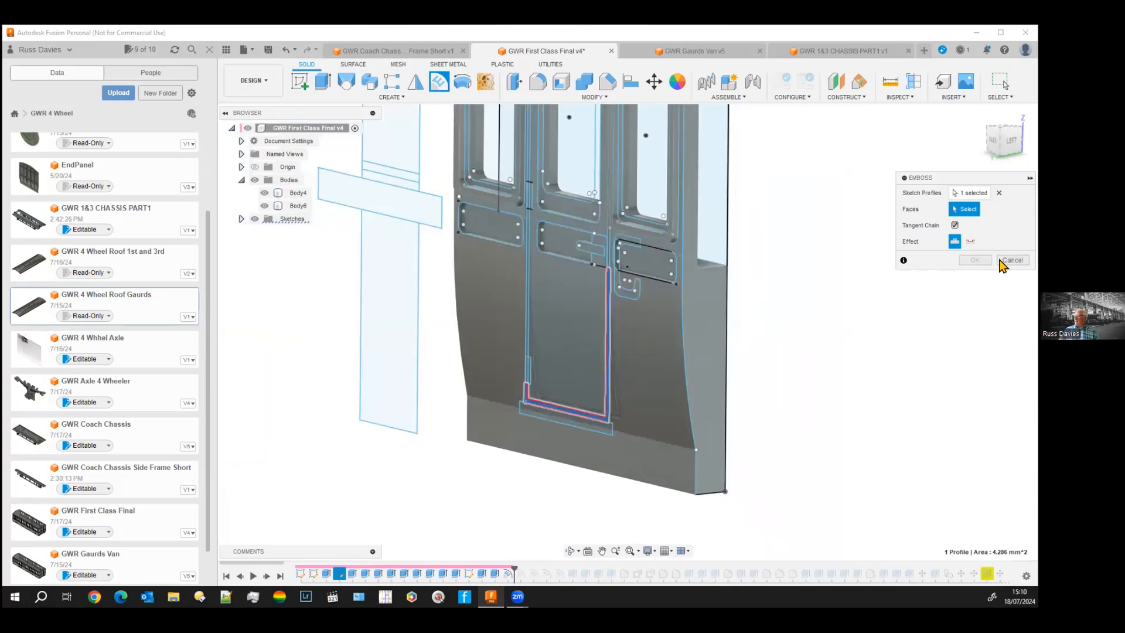
pyautogui.click(255, 220)
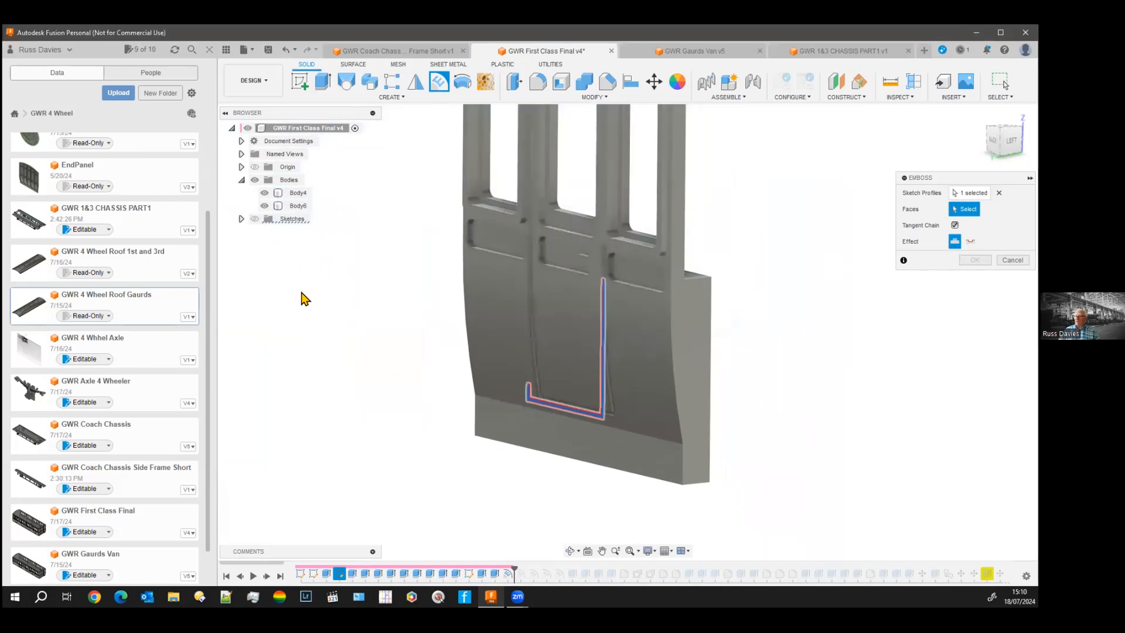
pyautogui.click(1008, 259)
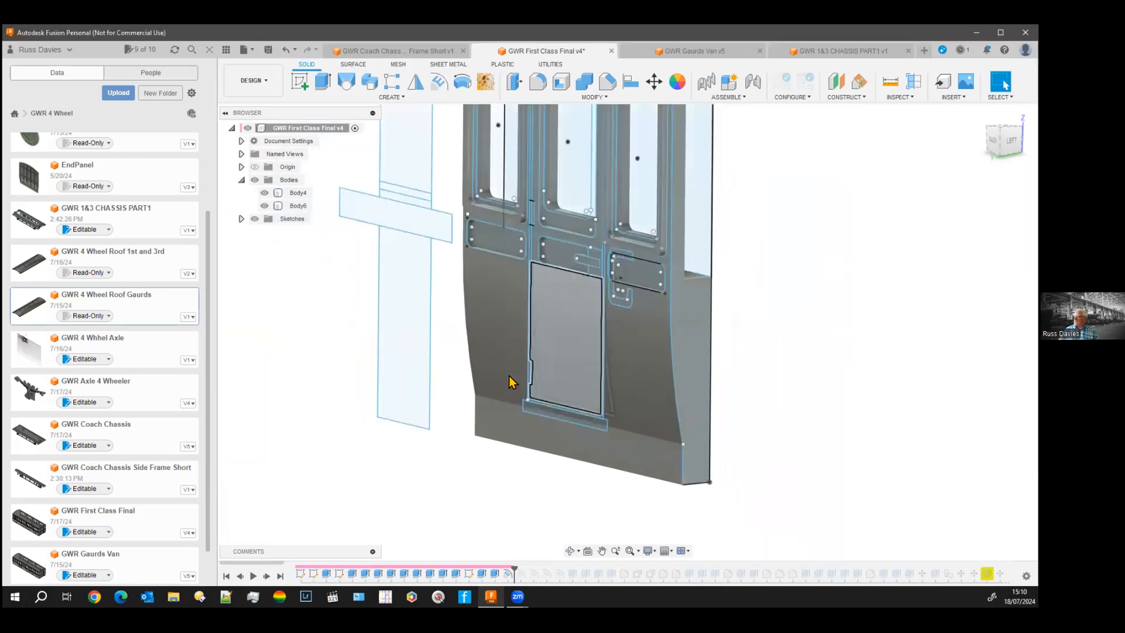
# Step: Hide the sketches and inspect the lower door panel and the grooves around the whole door
pyautogui.click(255, 219)
pyautogui.click(596, 357)
pyautogui.scroll(5, 597, 365)
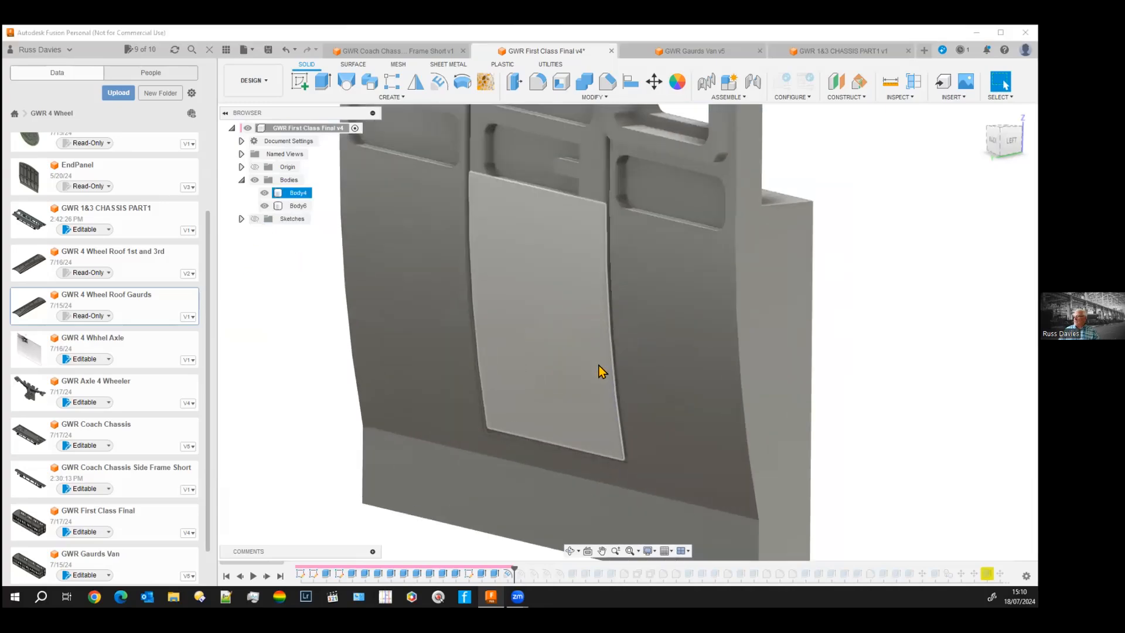
pyautogui.keyDown('shift'); pyautogui.moveTo(659, 379); pyautogui.dragTo(696, 354, button='middle'); pyautogui.keyUp('shift')
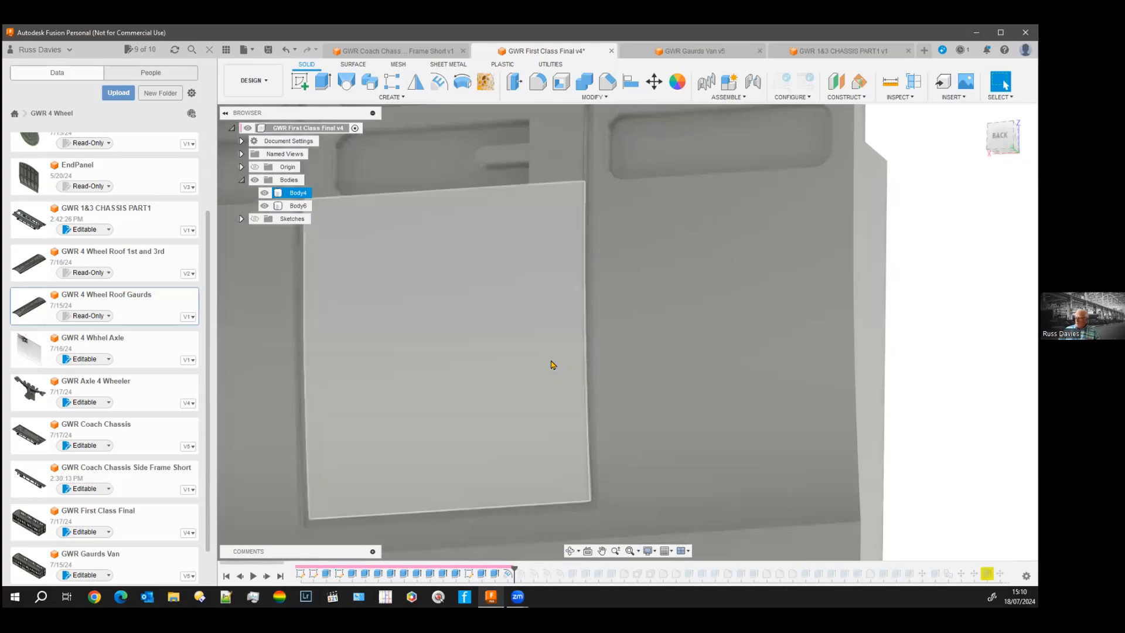
pyautogui.moveTo(561, 345); pyautogui.dragTo(646, 360, button='middle')
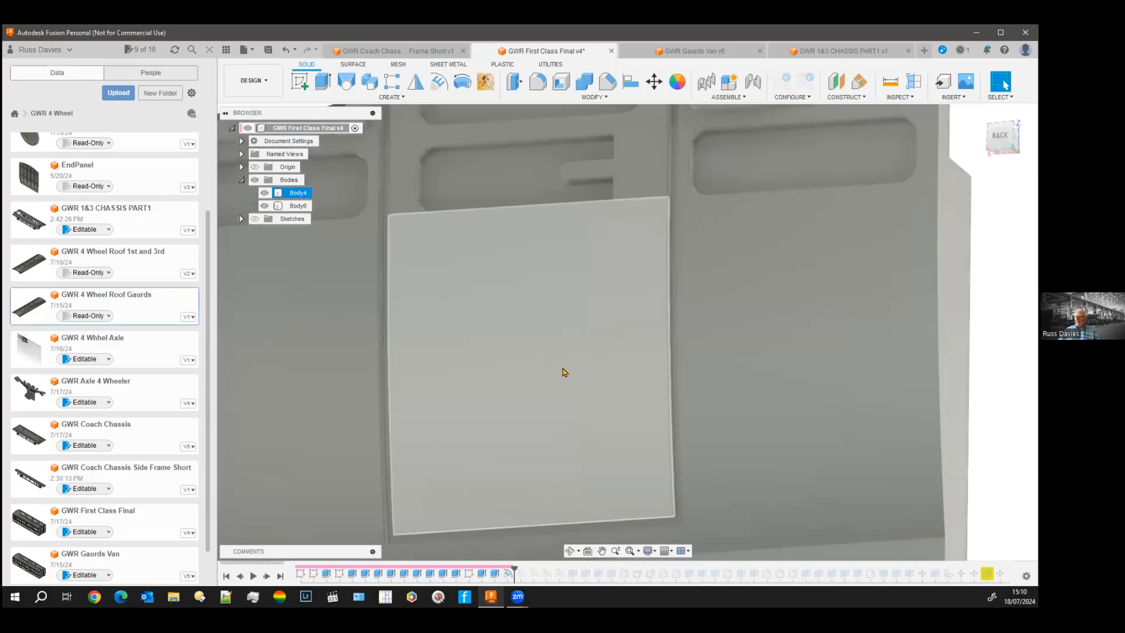
pyautogui.scroll(-3, 545, 385)
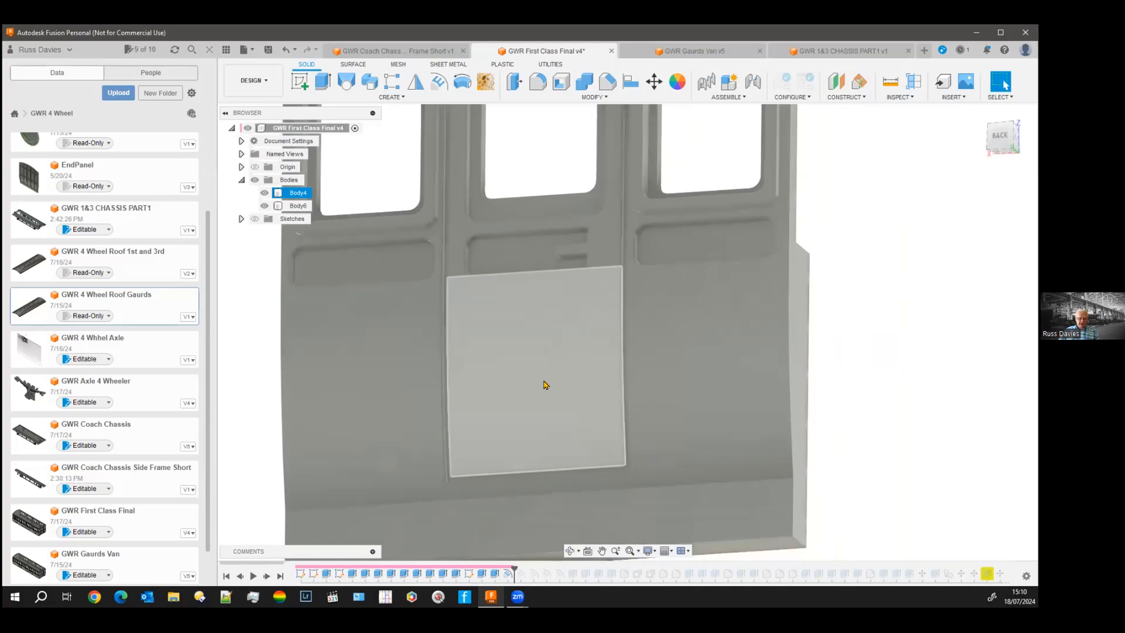
pyautogui.scroll(-3, 584, 394)
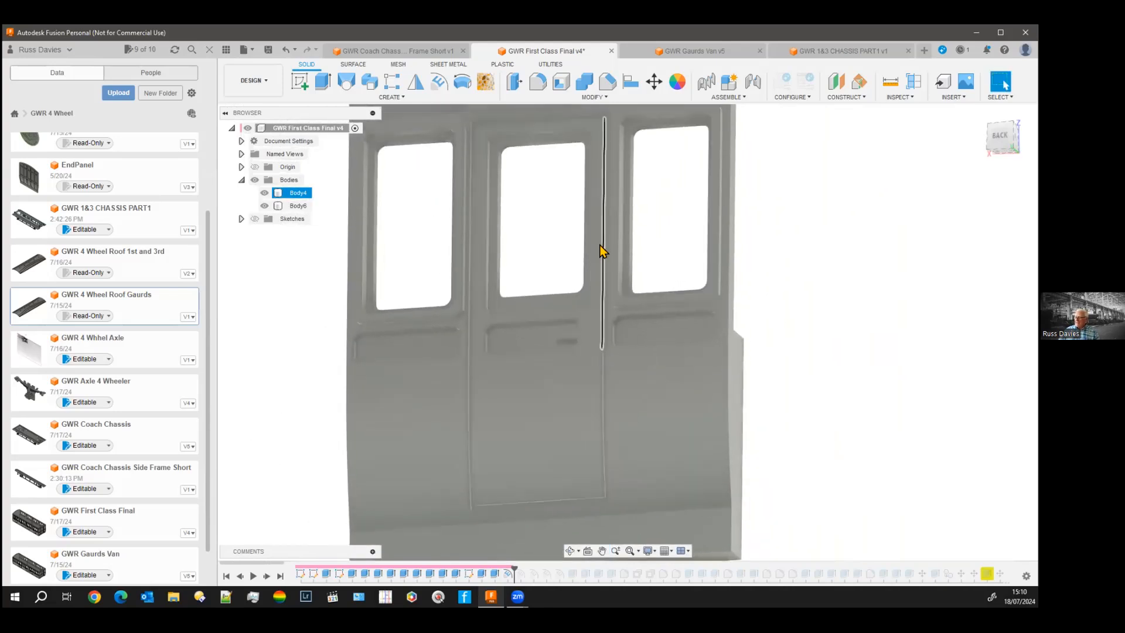
pyautogui.scroll(-3, 544, 379)
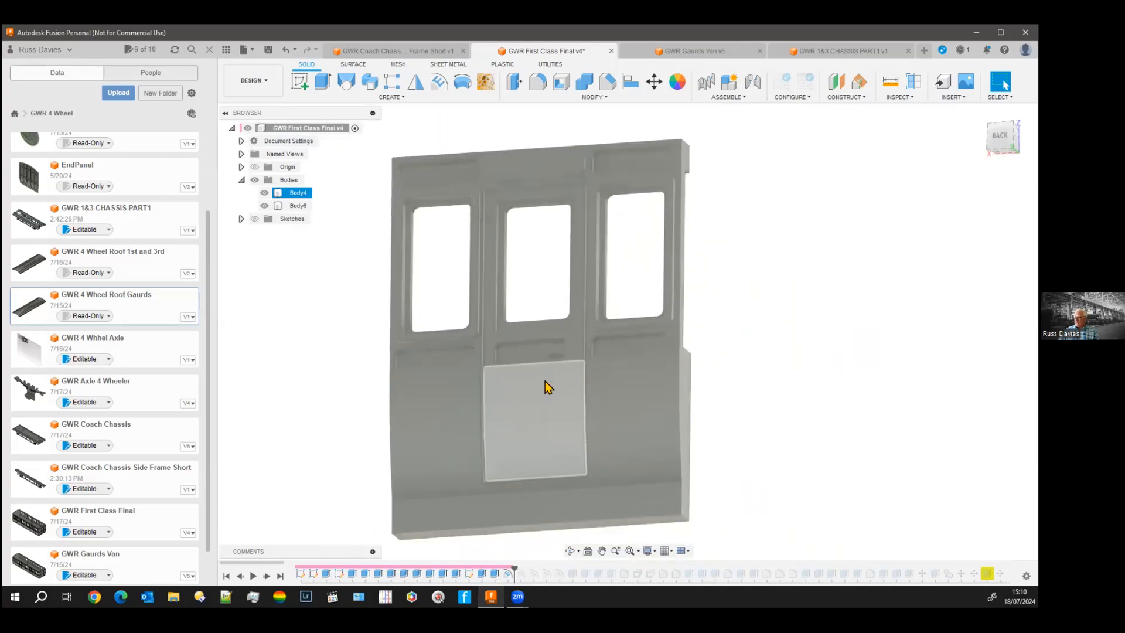
# Step: Roll the timeline forward two features and inspect the door step and the lower hinge
pyautogui.click(266, 576)
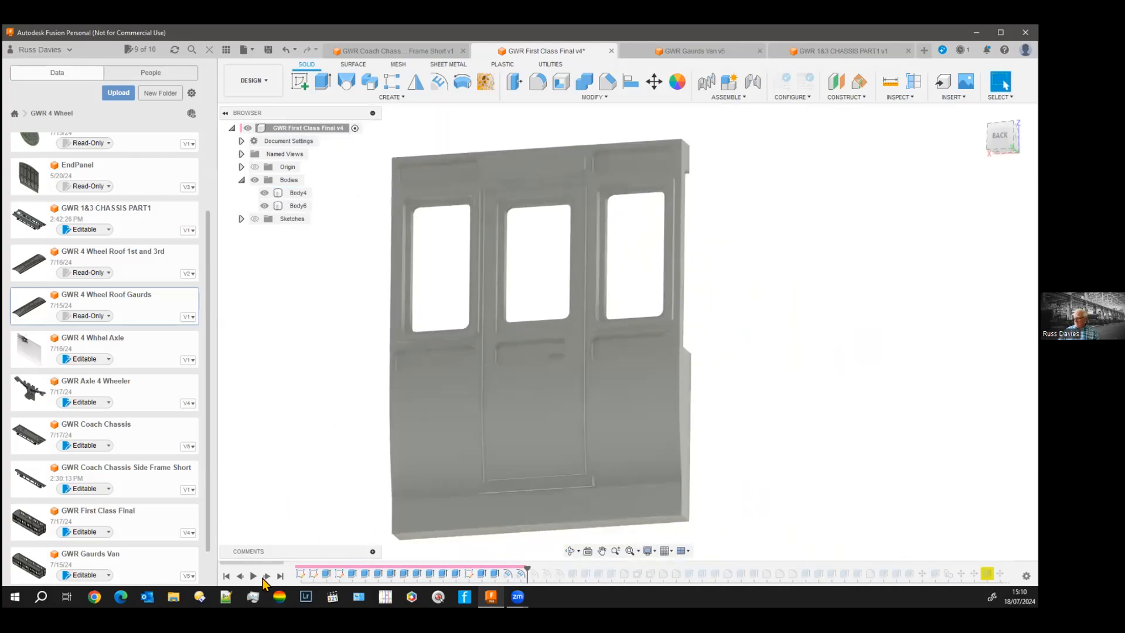
pyautogui.click(264, 576)
pyautogui.click(463, 444)
pyautogui.scroll(3, 457, 450)
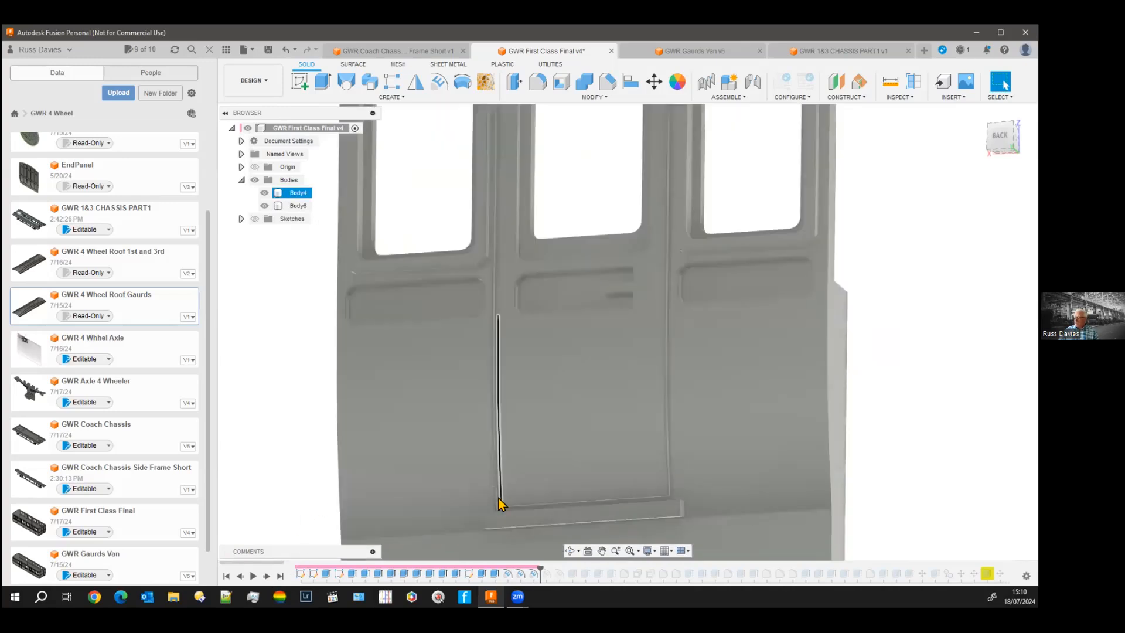
pyautogui.scroll(5, 505, 486)
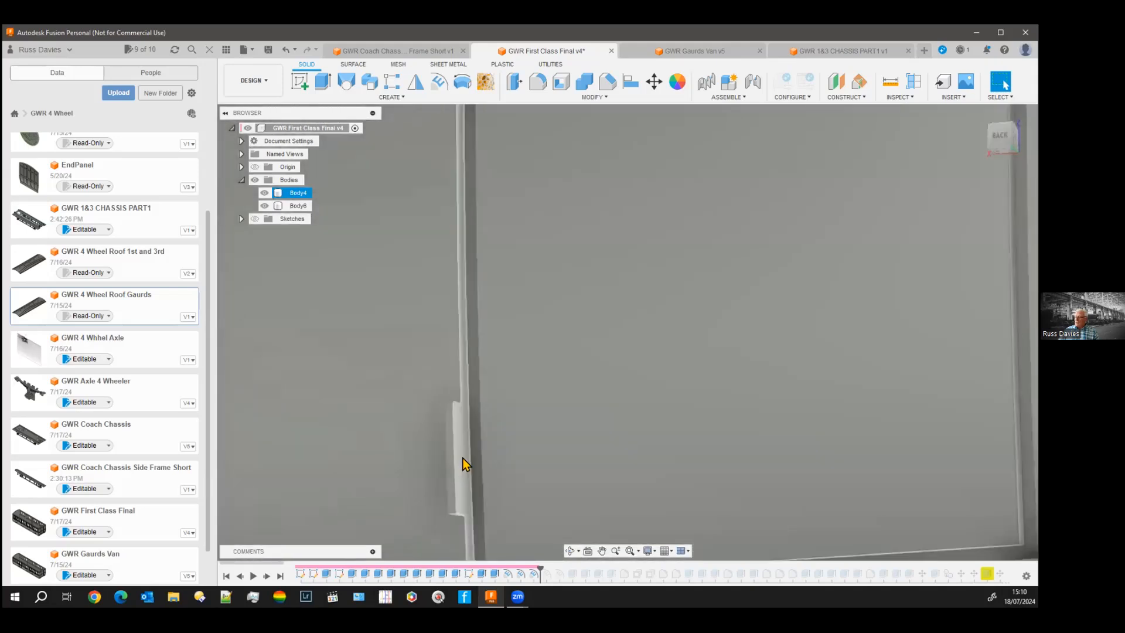
pyautogui.scroll(-6, 345, 519)
# Step: Roll the timeline forward three features, show the sketches and examine the lower hinge and door step against their outlines
pyautogui.click(267, 576)
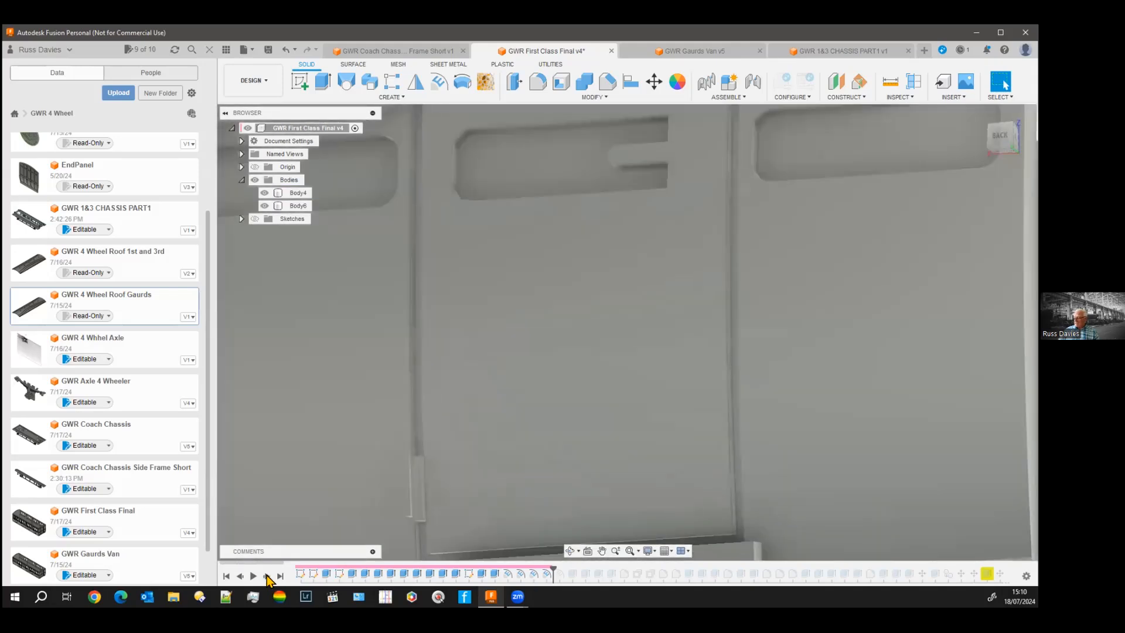
pyautogui.click(268, 576)
pyautogui.click(267, 576)
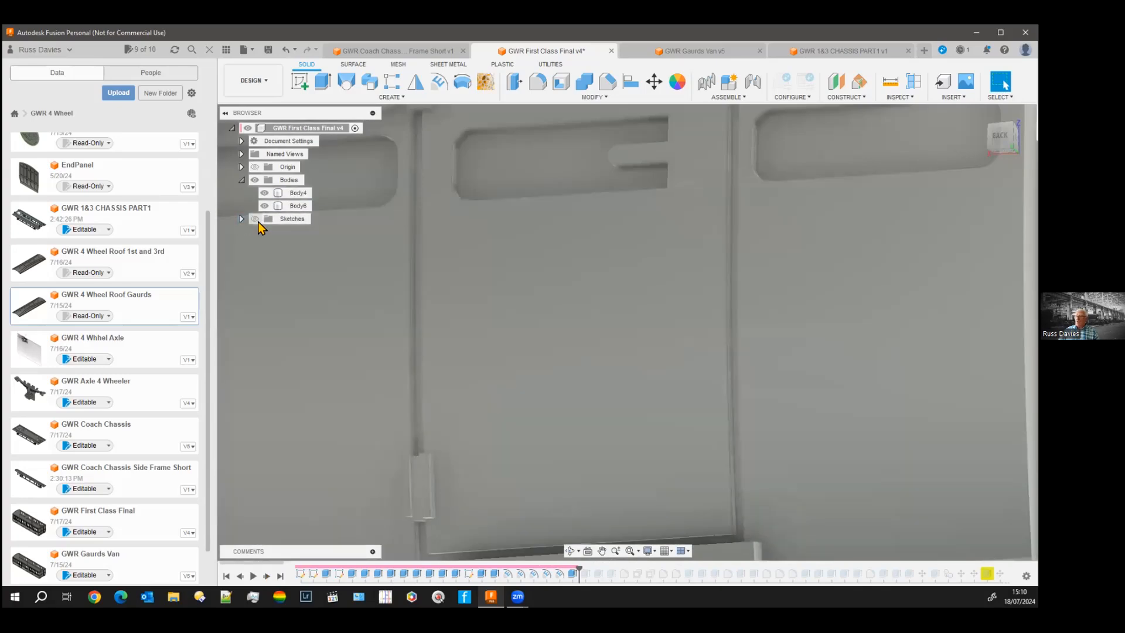
pyautogui.click(256, 220)
pyautogui.scroll(4, 371, 408)
pyautogui.moveTo(410, 409); pyautogui.dragTo(394, 229, button='middle')
pyautogui.keyDown('shift'); pyautogui.moveTo(350, 338); pyautogui.dragTo(465, 342, button='middle'); pyautogui.keyUp('shift')
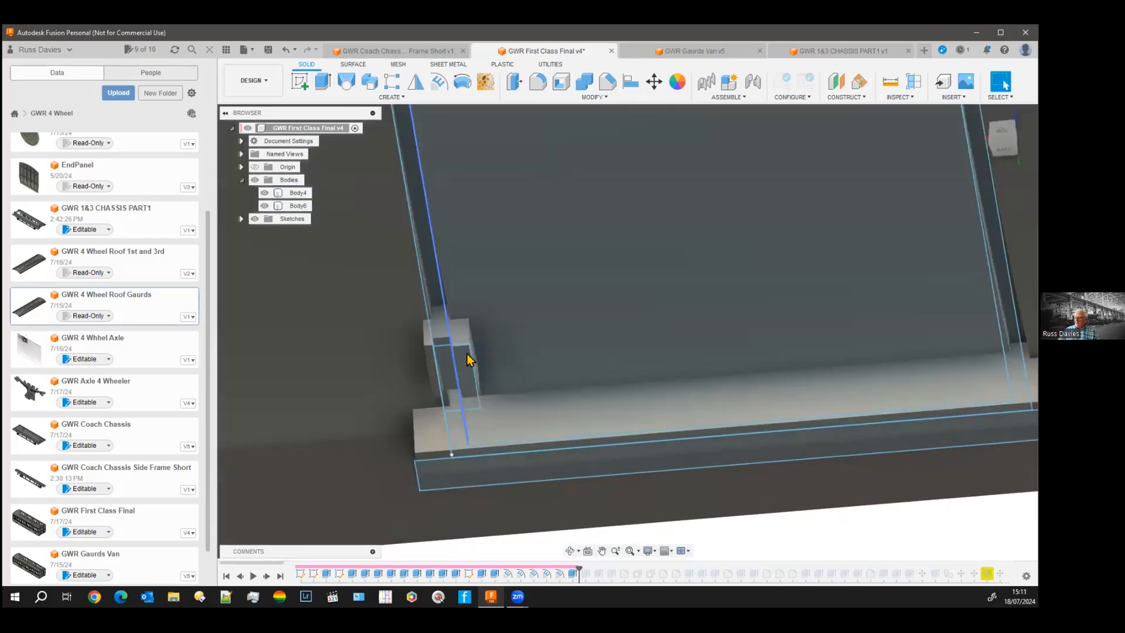
pyautogui.click(409, 331)
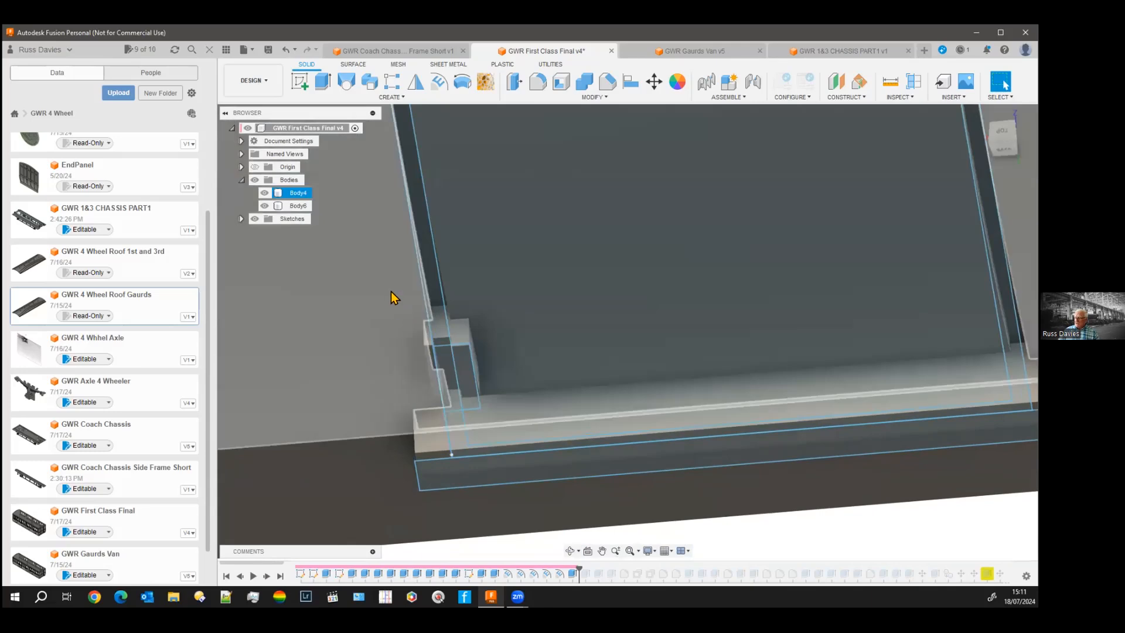
pyautogui.scroll(-3, 384, 502)
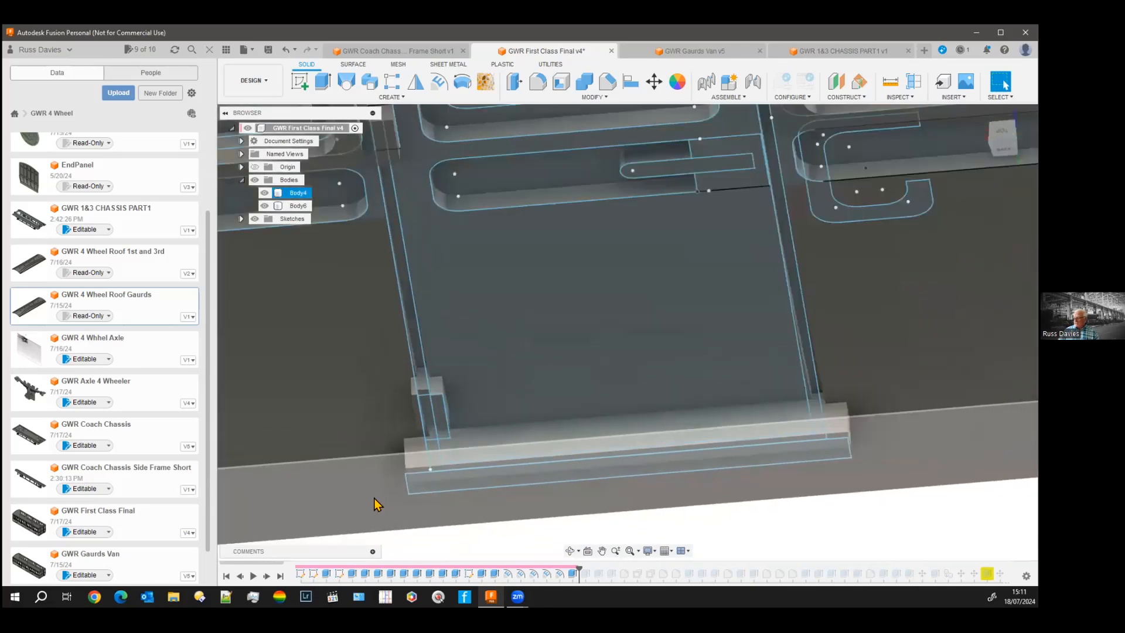
# Step: Roll the timeline forward eight features, past the next extrusions and fillets
pyautogui.click(267, 577)
pyautogui.click(266, 577)
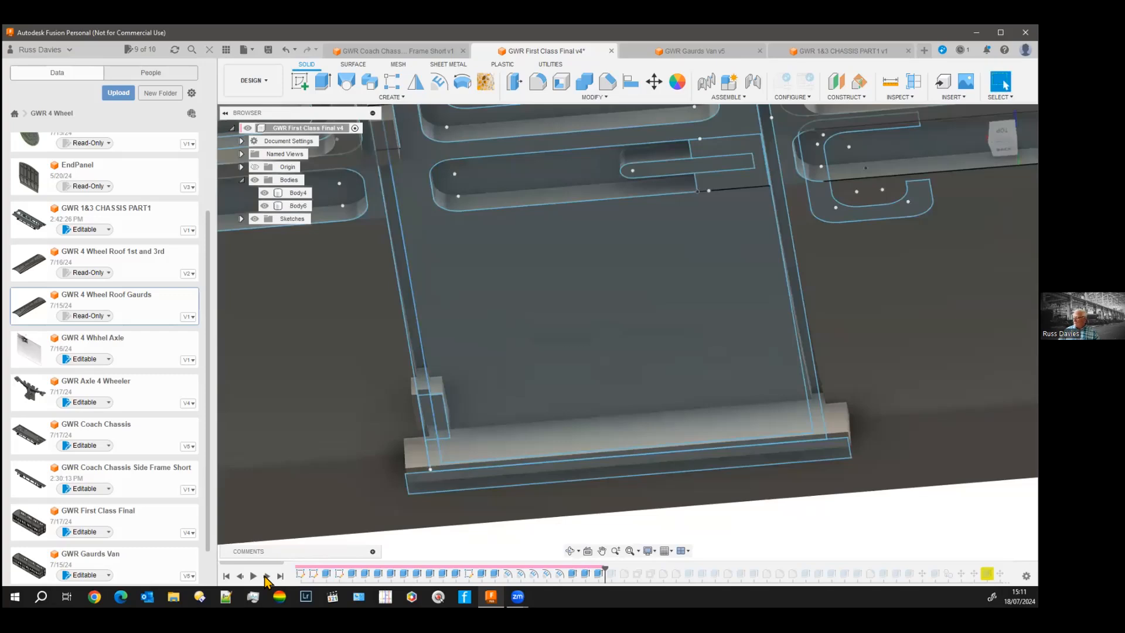
pyautogui.click(266, 577)
pyautogui.click(266, 577)
pyautogui.click(267, 577)
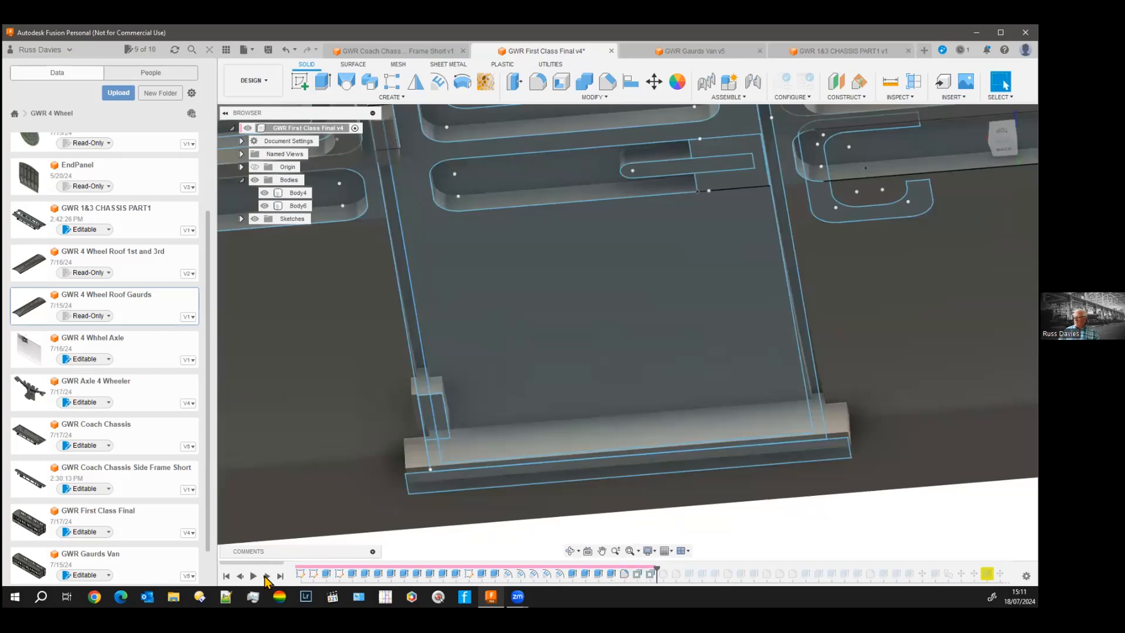
pyautogui.click(266, 577)
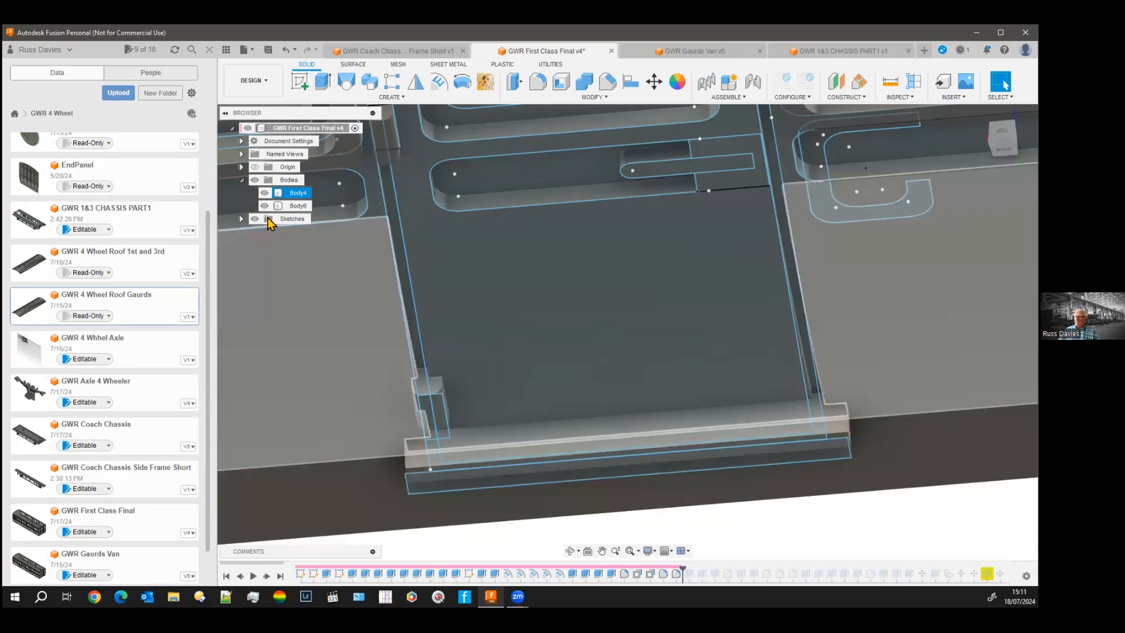
# Step: Hide the sketches and roll the timeline forward four features, past the door handle's extrusions and fillet
pyautogui.click(254, 219)
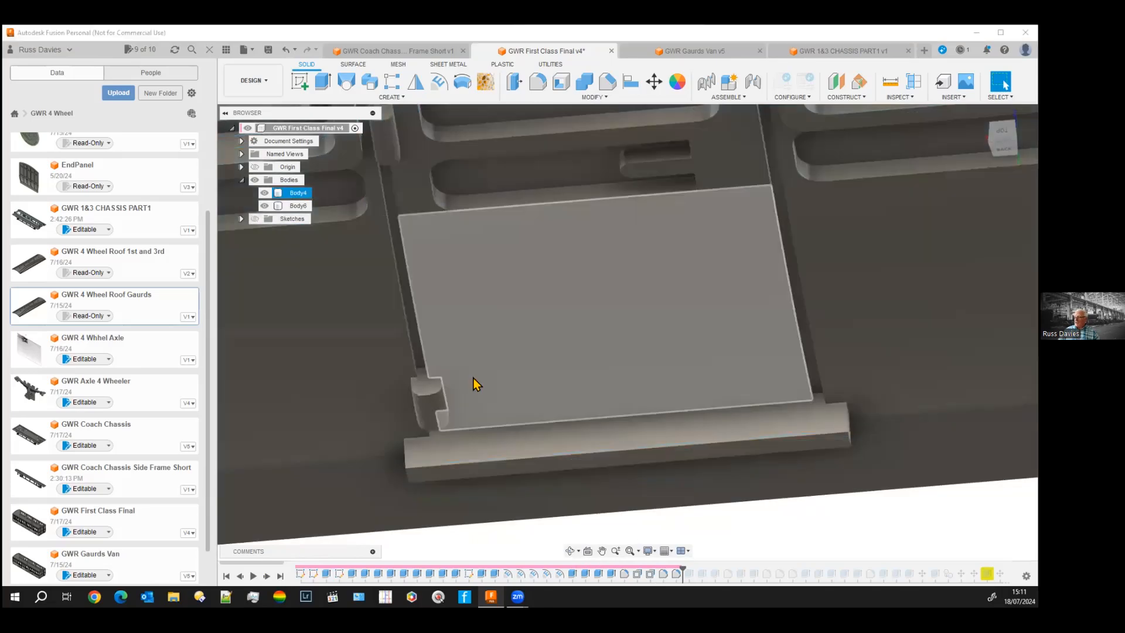
pyautogui.scroll(-3, 474, 383)
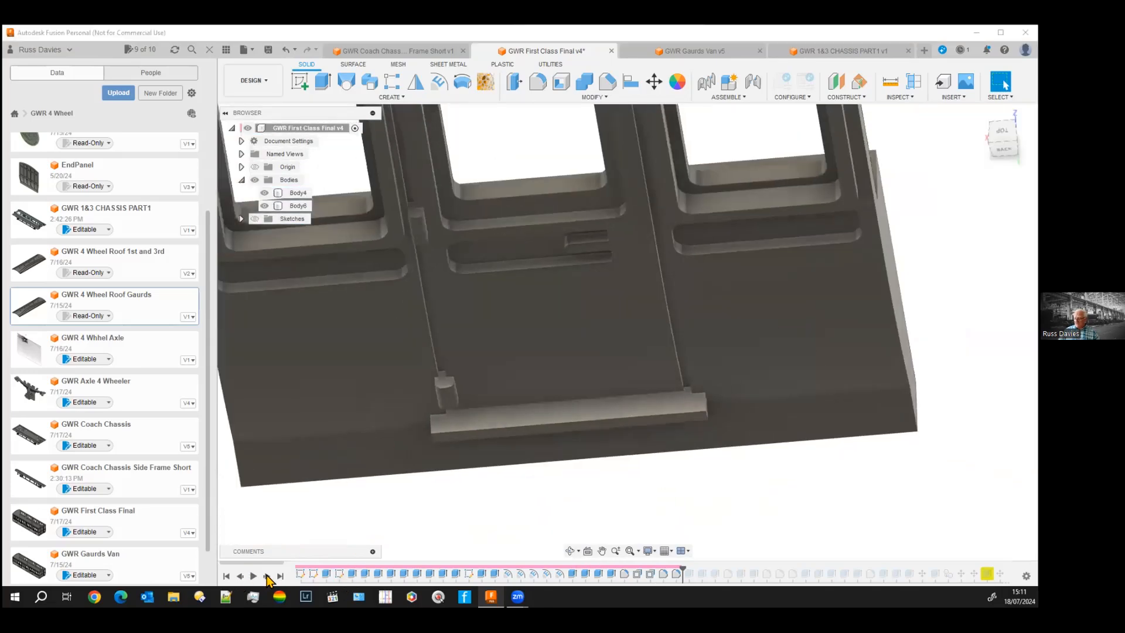
pyautogui.click(264, 576)
pyautogui.click(265, 576)
pyautogui.click(264, 576)
pyautogui.click(264, 576)
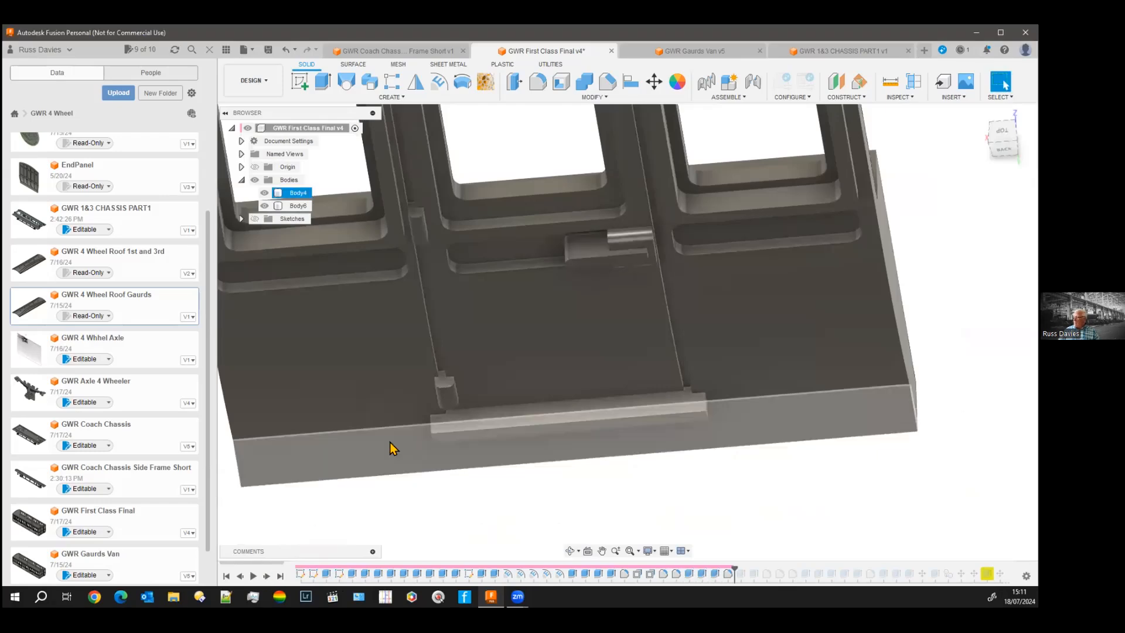
# Step: Roll the timeline forward to the separate coach end panel and inspect its planked face beside the door section
pyautogui.scroll(-5, 446, 501)
pyautogui.keyDown('shift'); pyautogui.moveTo(431, 507); pyautogui.dragTo(354, 577, button='middle'); pyautogui.keyUp('shift')
pyautogui.click(268, 576)
pyautogui.click(267, 575)
pyautogui.scroll(-3, 454, 436)
pyautogui.keyDown('shift'); pyautogui.moveTo(430, 437); pyautogui.dragTo(280, 426, button='middle'); pyautogui.keyUp('shift')
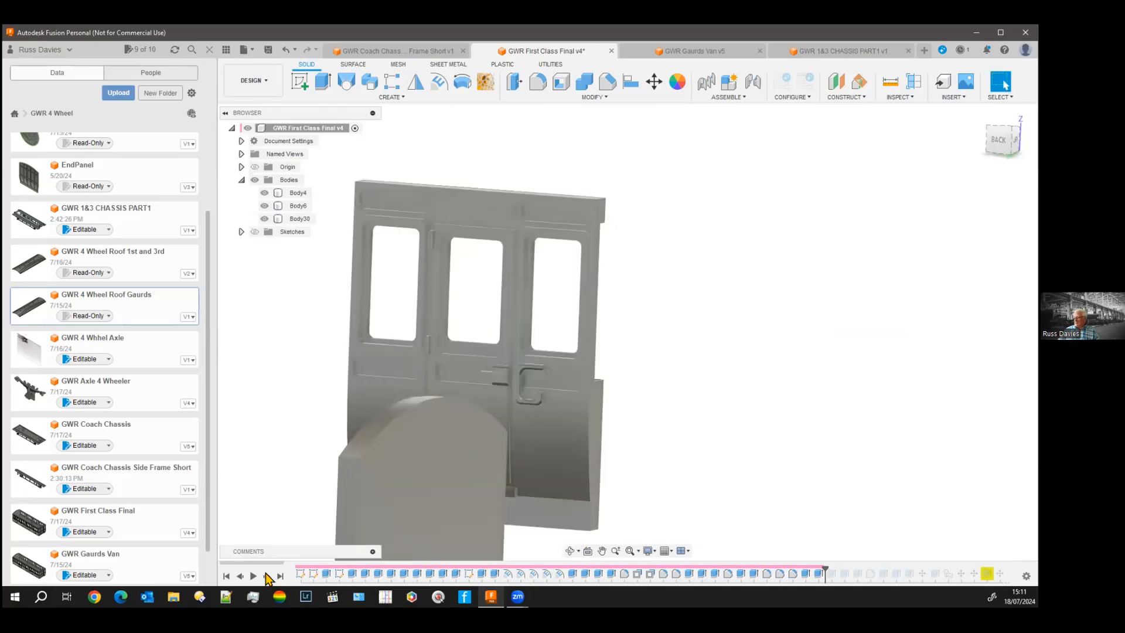
pyautogui.click(267, 575)
pyautogui.moveTo(269, 502)
pyautogui.keyDown('shift'); pyautogui.mouseDown(button='middle')
pyautogui.moveTo(324, 510)
pyautogui.moveTo(349, 459)
pyautogui.moveTo(344, 519)
pyautogui.moveTo(381, 455)
pyautogui.moveTo(691, 402)
pyautogui.moveTo(753, 427)
pyautogui.mouseUp(button='middle'); pyautogui.keyUp('shift')
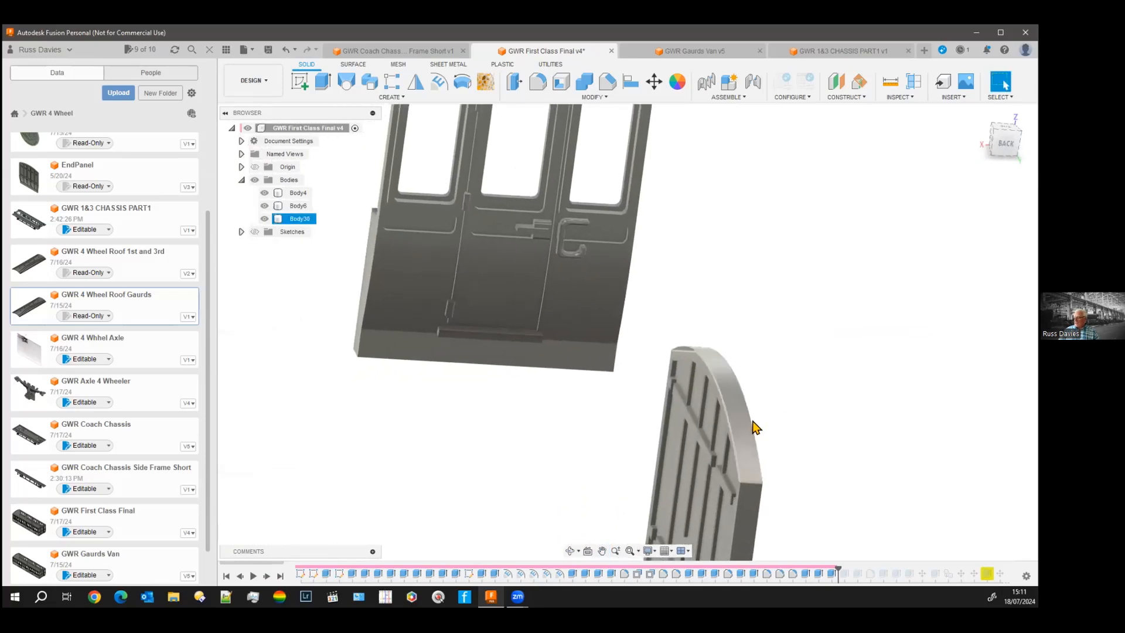
pyautogui.keyDown('shift'); pyautogui.moveTo(493, 484); pyautogui.dragTo(447, 512, button='middle'); pyautogui.keyUp('shift')
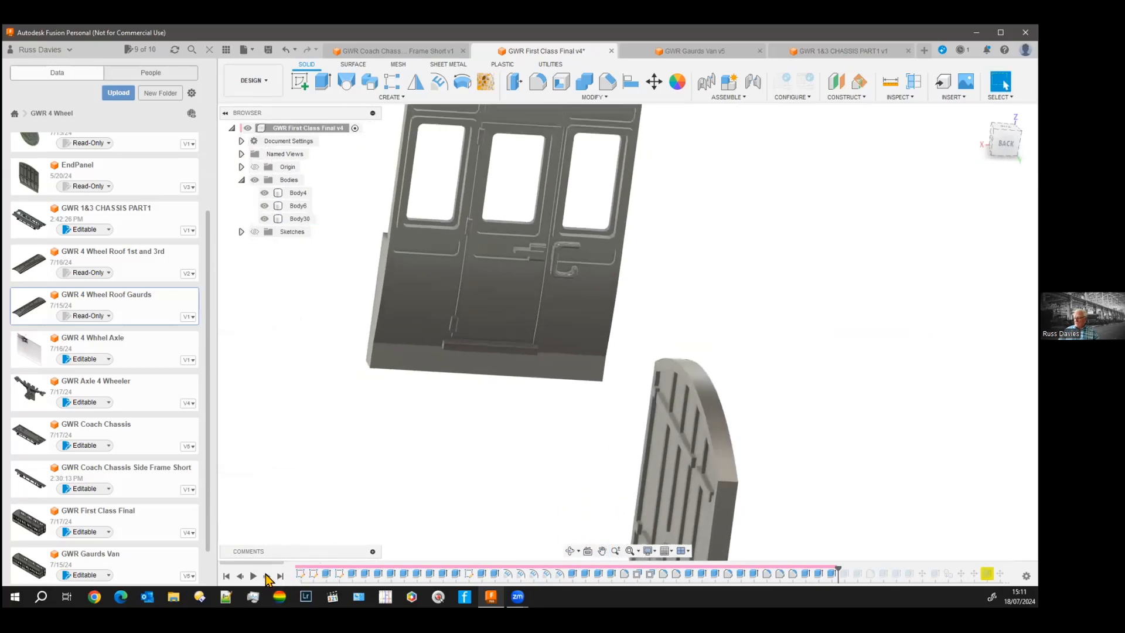
# Step: Roll the timeline forward eight features, past the end panel's details and move, and inspect it against the coach side
pyautogui.click(266, 577)
pyautogui.click(266, 576)
pyautogui.click(267, 576)
pyautogui.click(268, 576)
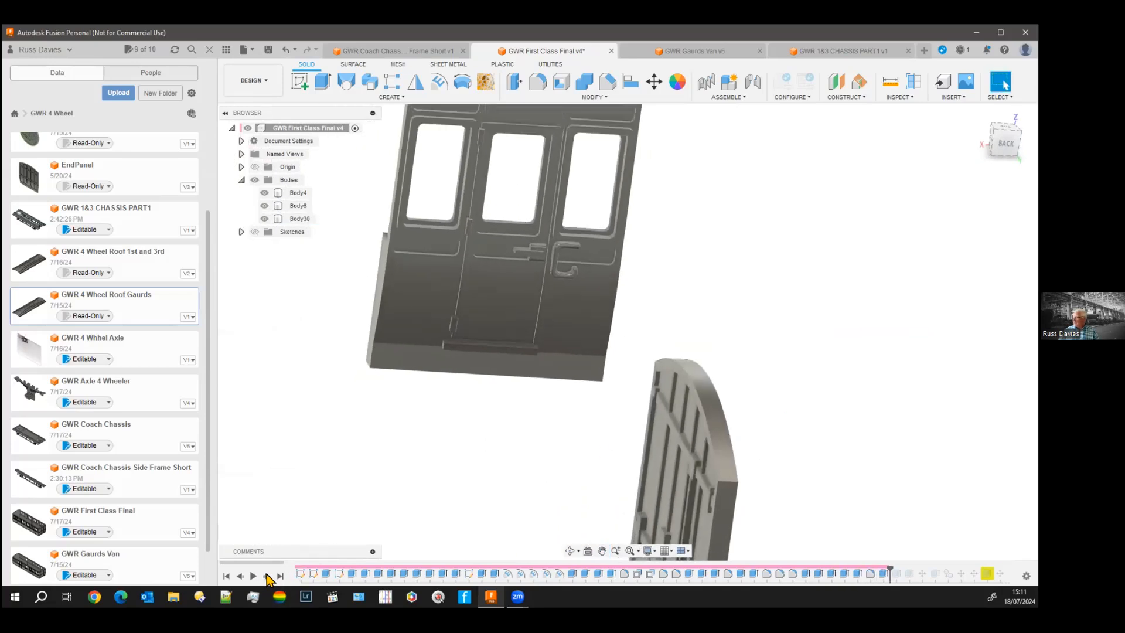
pyautogui.click(267, 577)
pyautogui.click(267, 577)
pyautogui.click(267, 577)
pyautogui.click(267, 577)
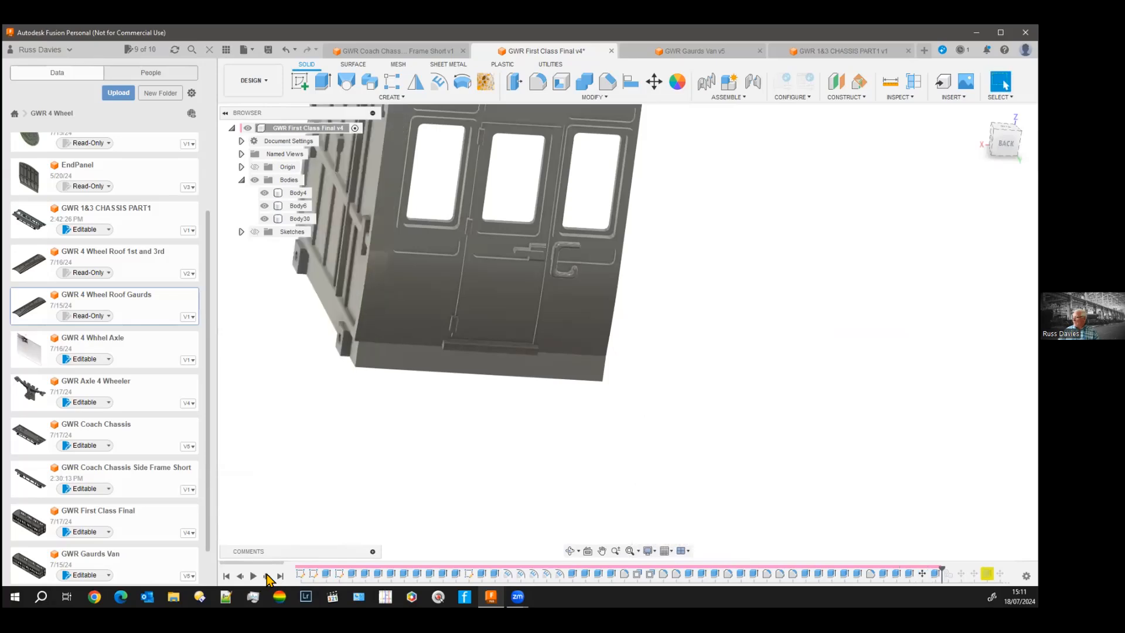
pyautogui.moveTo(314, 452); pyautogui.dragTo(350, 545, button='middle')
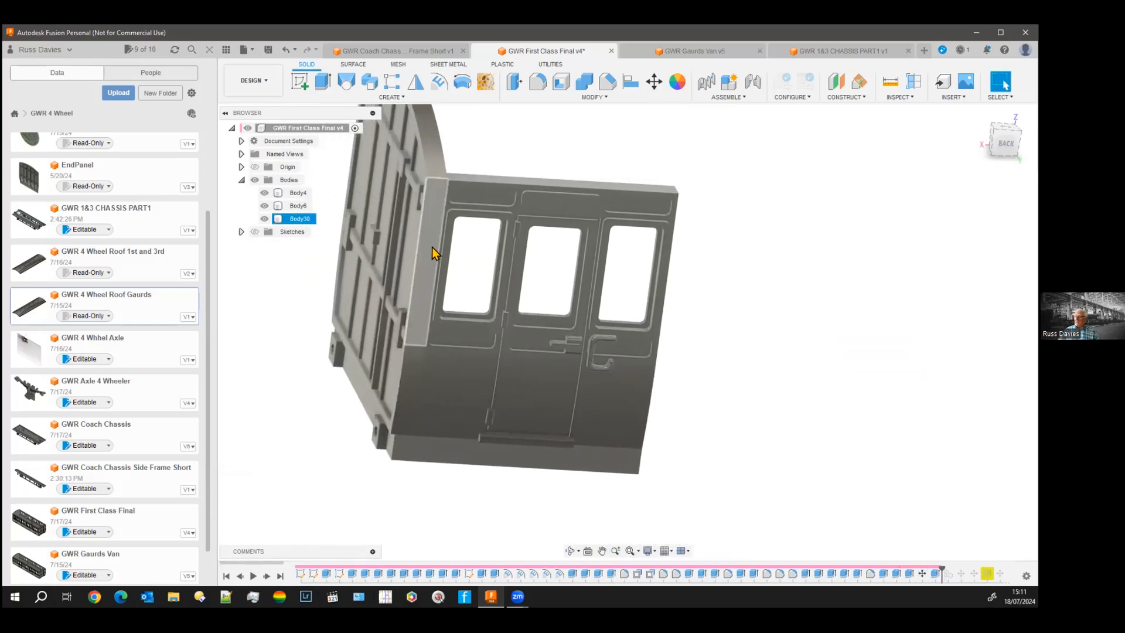
pyautogui.keyDown('shift'); pyautogui.moveTo(329, 414); pyautogui.dragTo(376, 390, button='middle'); pyautogui.keyUp('shift')
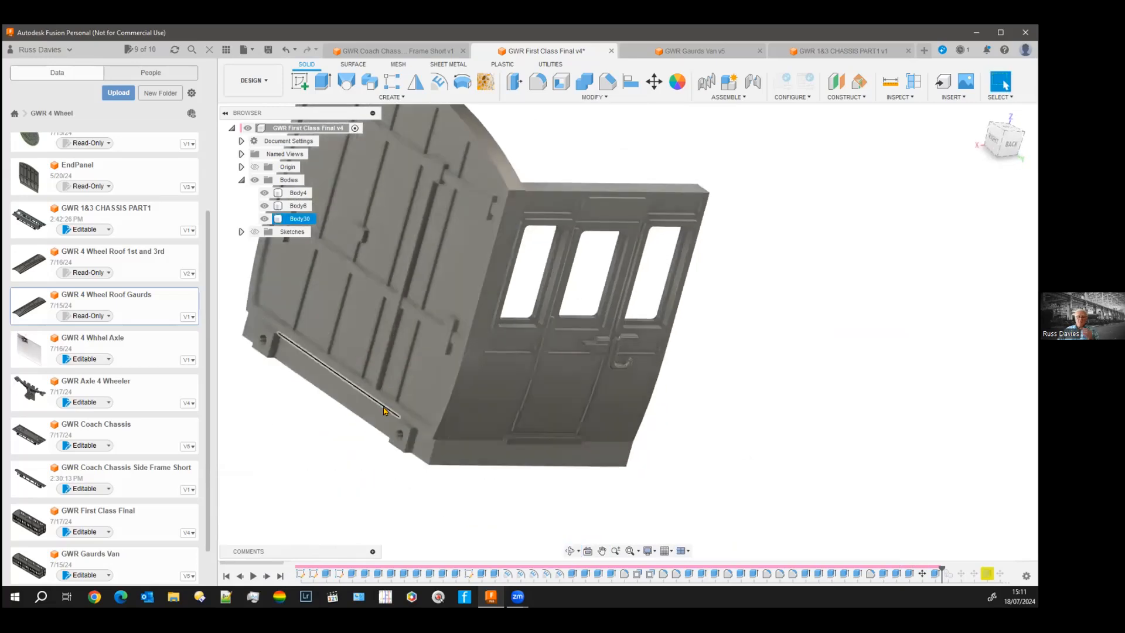
# Step: Roll the timeline forward four features, past the copied and moved end panel, to the small rectangular block's extrusion
pyautogui.click(266, 576)
pyautogui.click(266, 575)
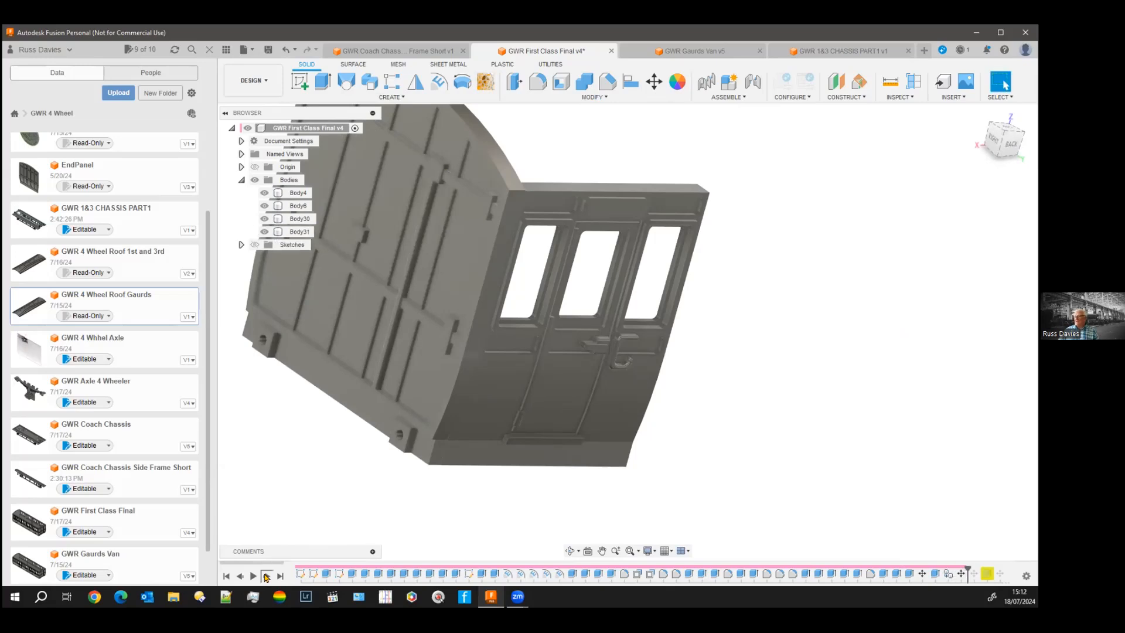
pyautogui.click(266, 576)
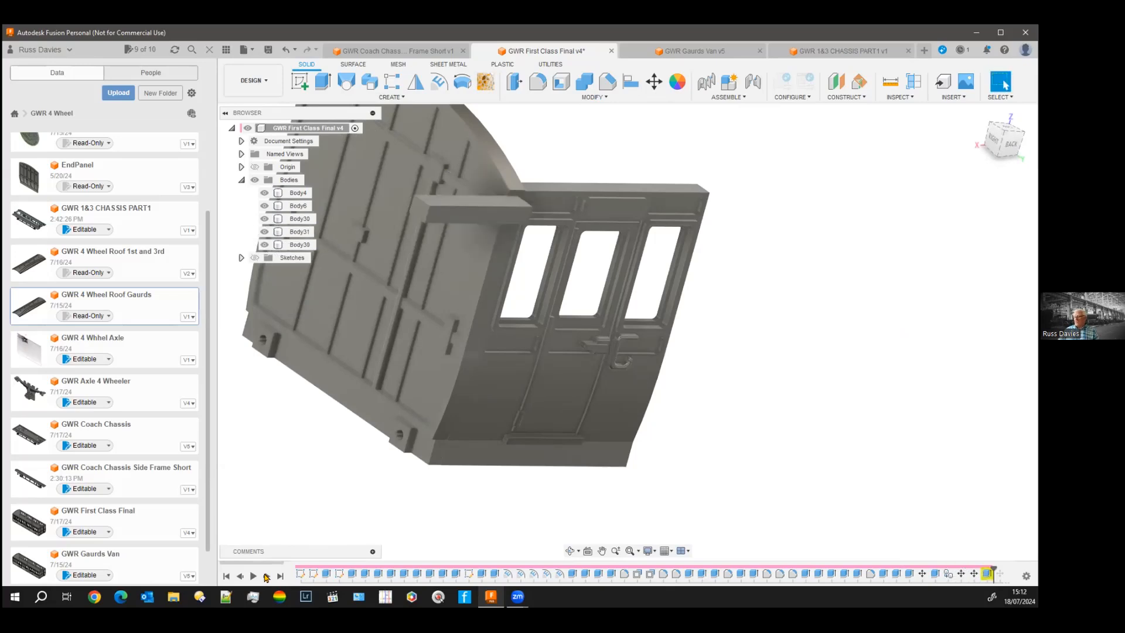
pyautogui.scroll(-2, 288, 521)
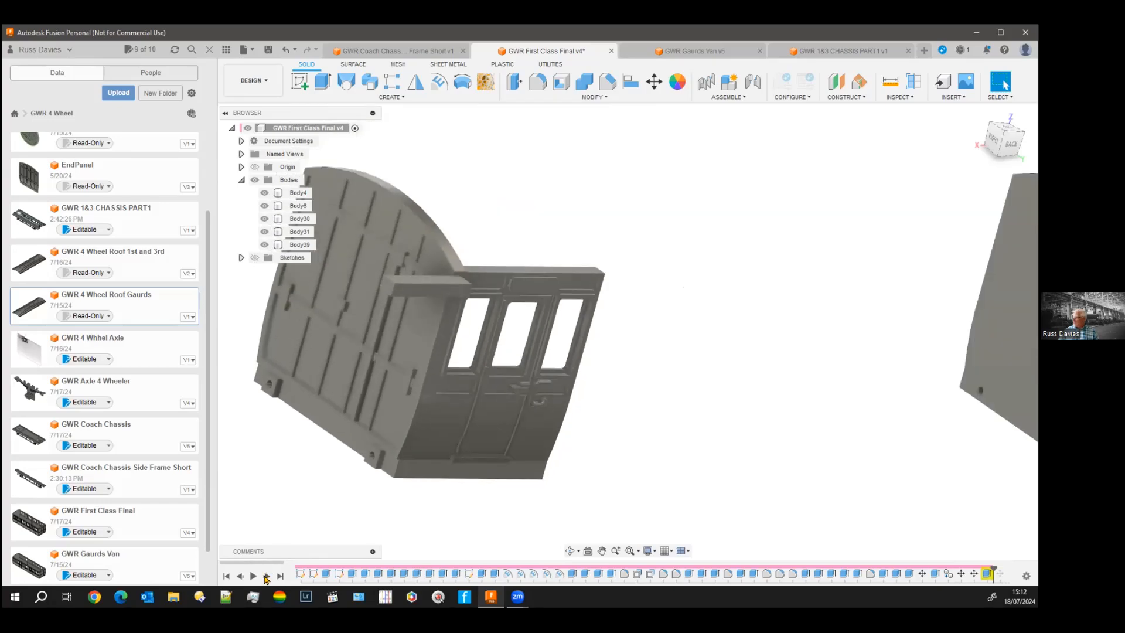
# Step: Roll the timeline forward two features to the door section pattern and inspect the row of repeated sections
pyautogui.click(266, 576)
pyautogui.click(265, 575)
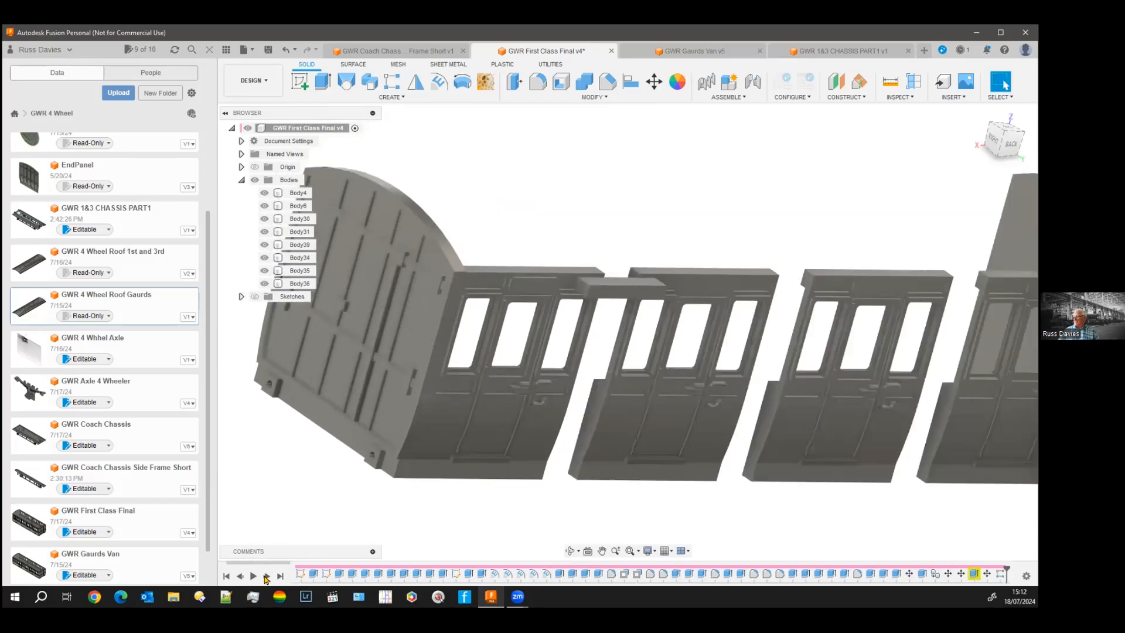
pyautogui.keyDown('shift'); pyautogui.moveTo(338, 526); pyautogui.dragTo(318, 535, button='middle'); pyautogui.keyUp('shift')
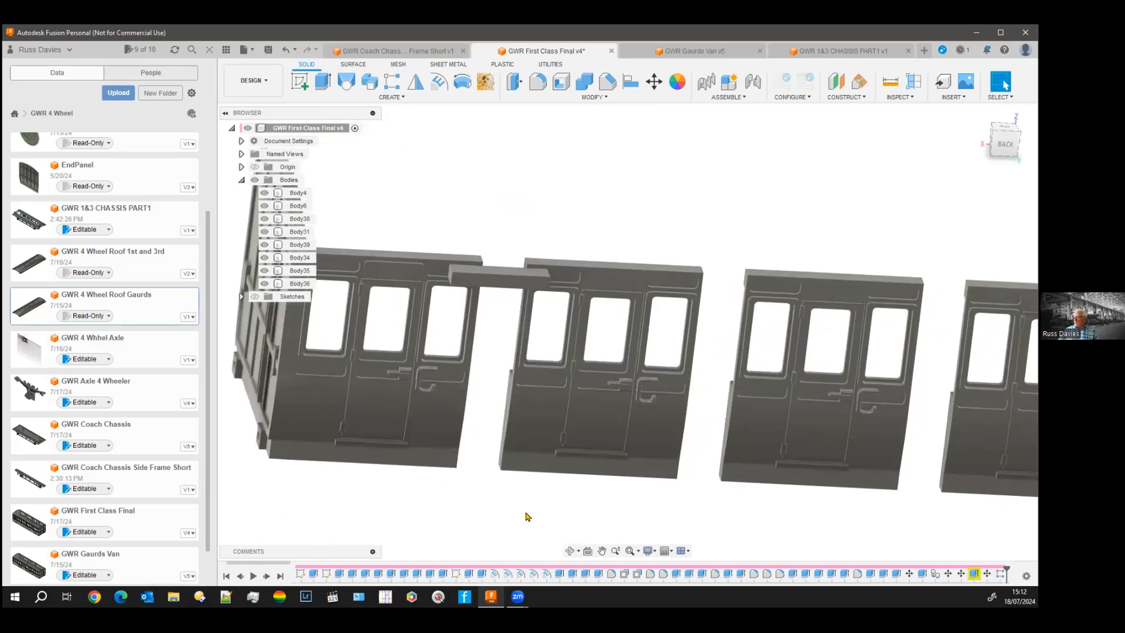
pyautogui.scroll(-2, 525, 515)
pyautogui.moveTo(715, 520); pyautogui.dragTo(679, 479, button='middle')
pyautogui.scroll(-1, 680, 480)
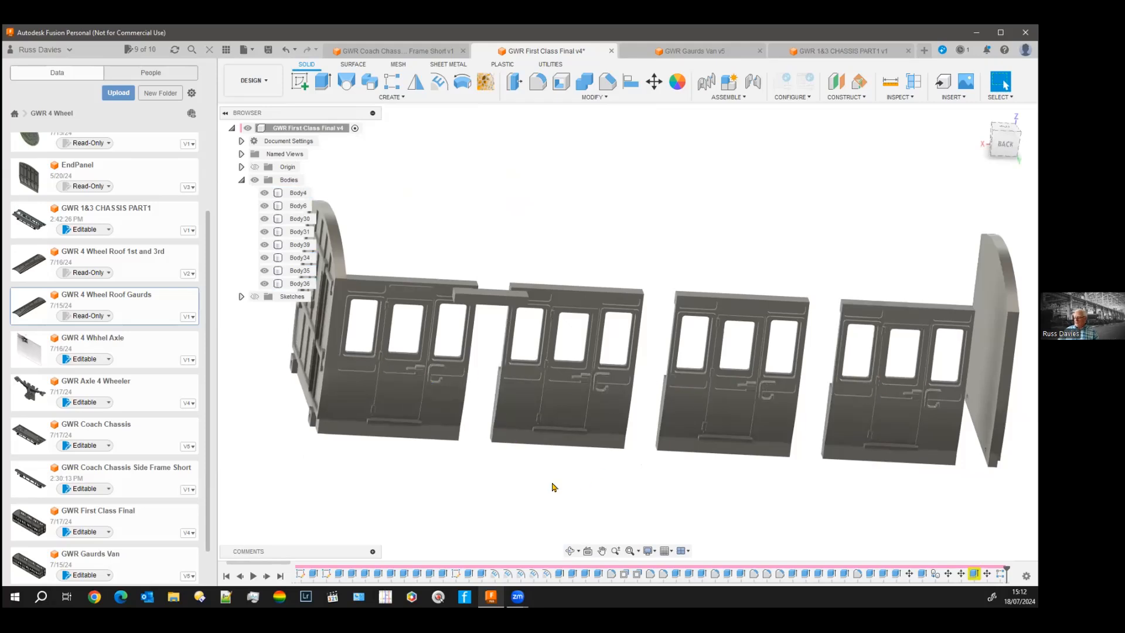
# Step: Roll the timeline forward four features to the extrusion of the plain filler panel beside the first end panel
pyautogui.click(267, 576)
pyautogui.click(268, 575)
pyautogui.click(268, 576)
pyautogui.click(269, 576)
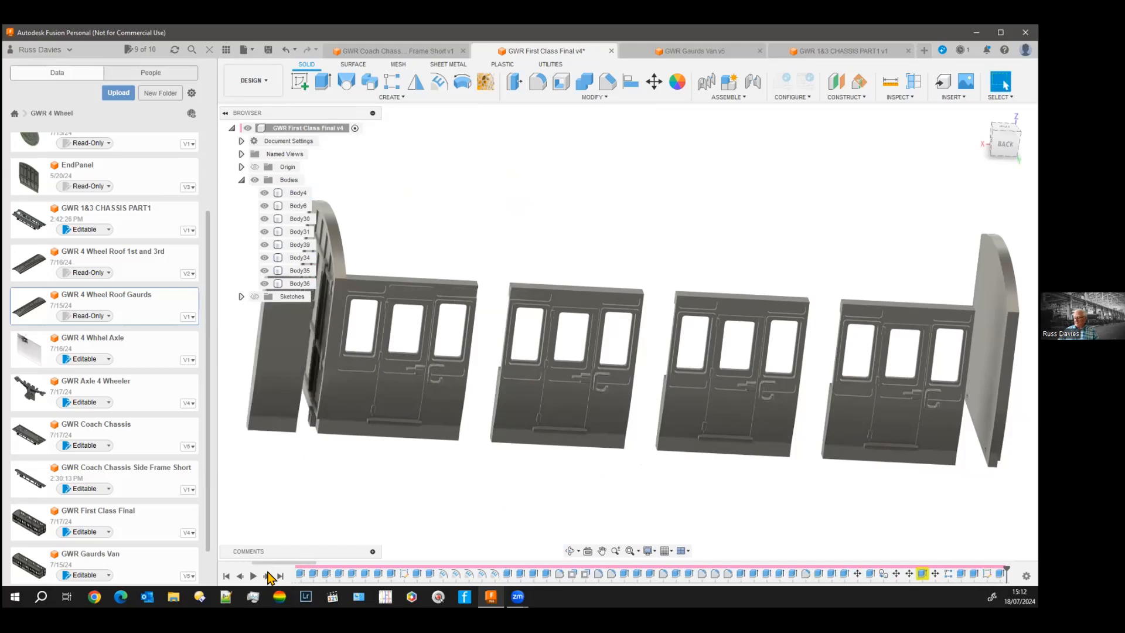
pyautogui.scroll(-2, 293, 496)
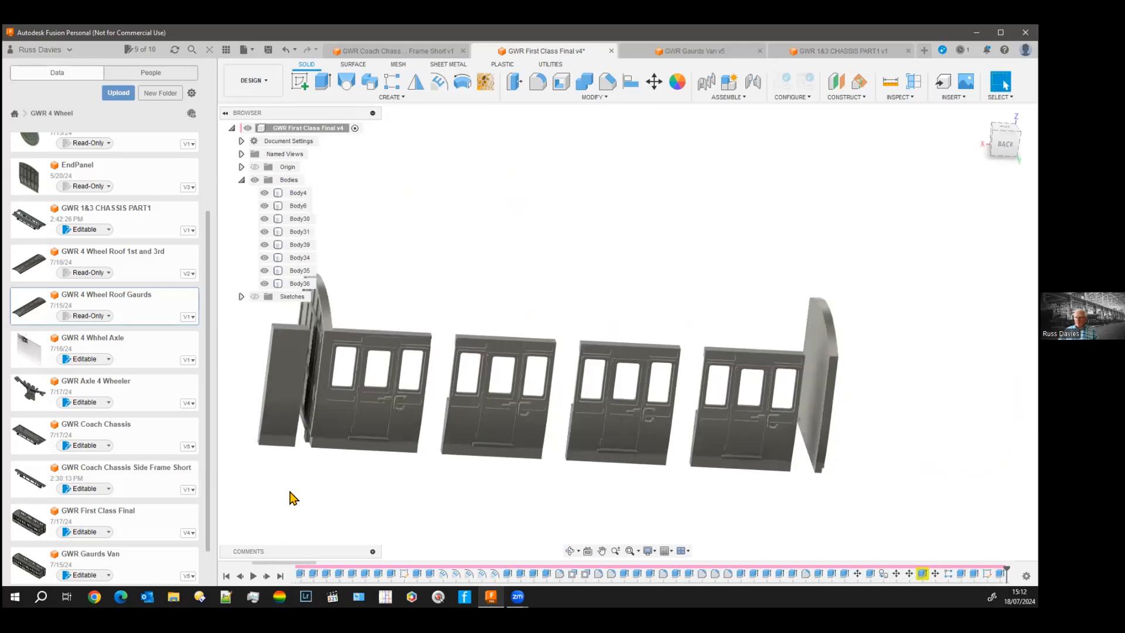
# Step: Show the sketches to check the filler panel's outline, hide them again and examine the panel from both sides
pyautogui.click(255, 297)
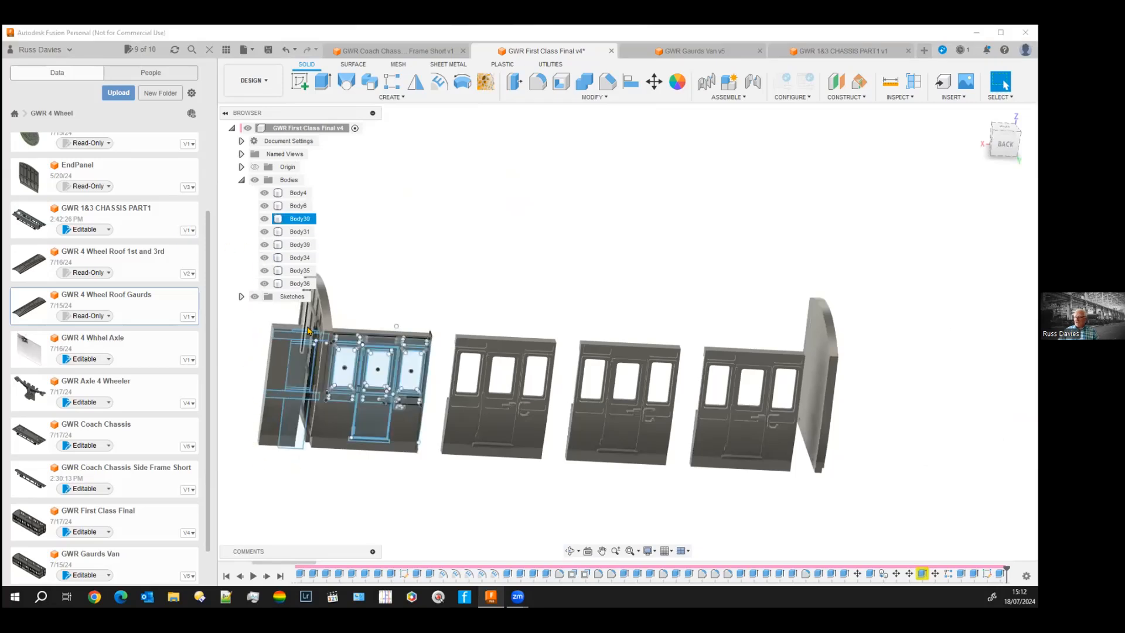
pyautogui.click(255, 296)
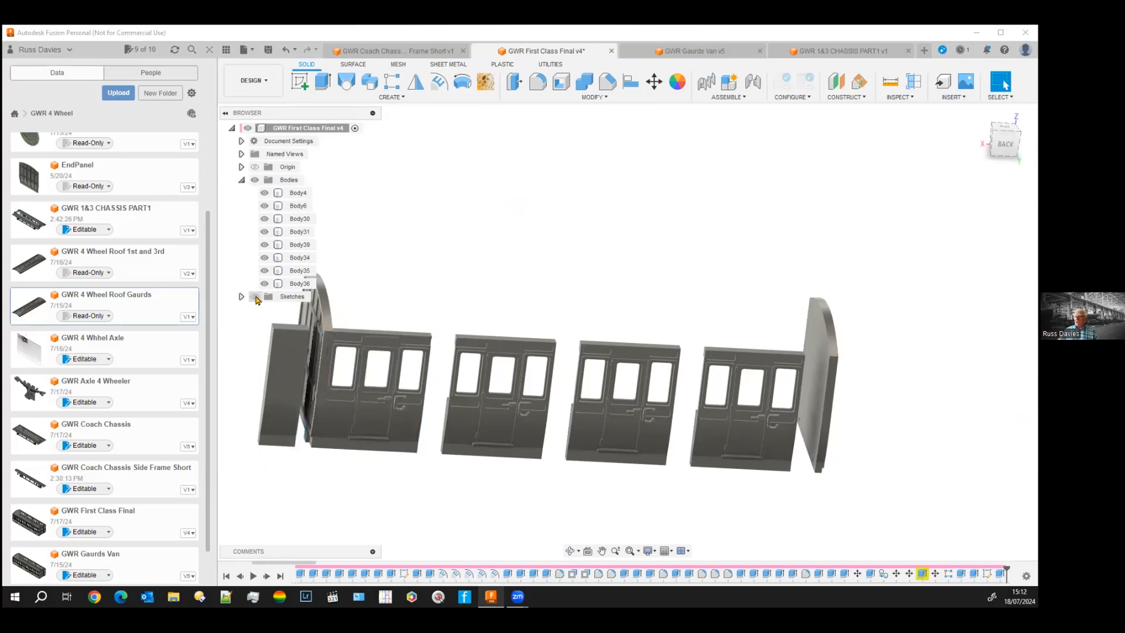
pyautogui.keyDown('shift'); pyautogui.moveTo(251, 452); pyautogui.dragTo(278, 460, button='middle'); pyautogui.keyUp('shift')
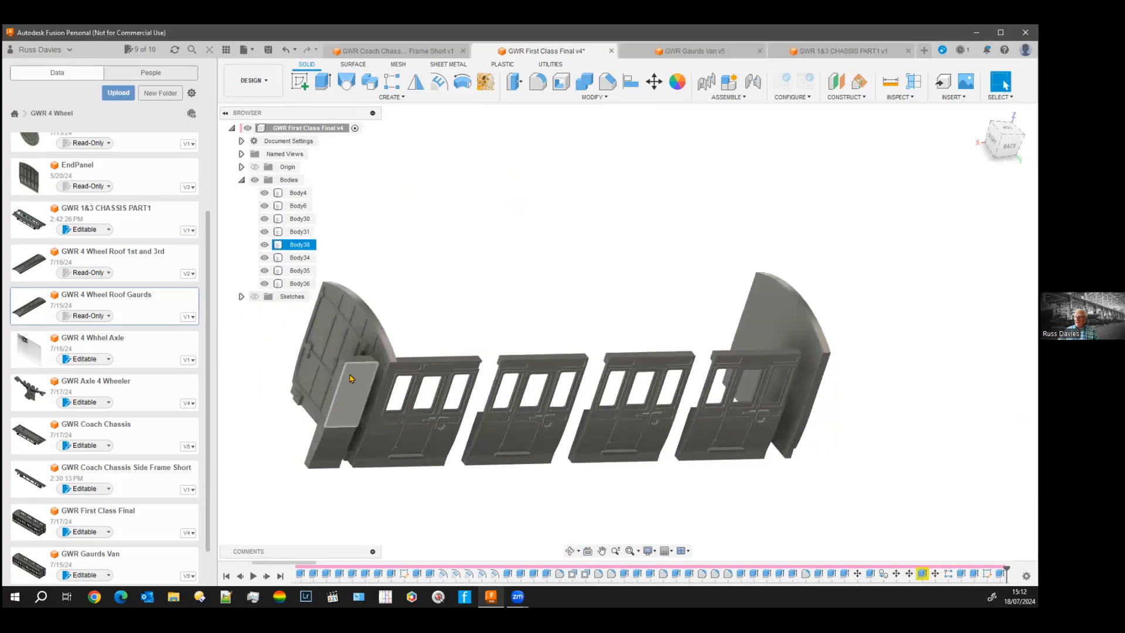
pyautogui.keyDown('shift'); pyautogui.moveTo(337, 487); pyautogui.dragTo(298, 482, button='middle'); pyautogui.keyUp('shift')
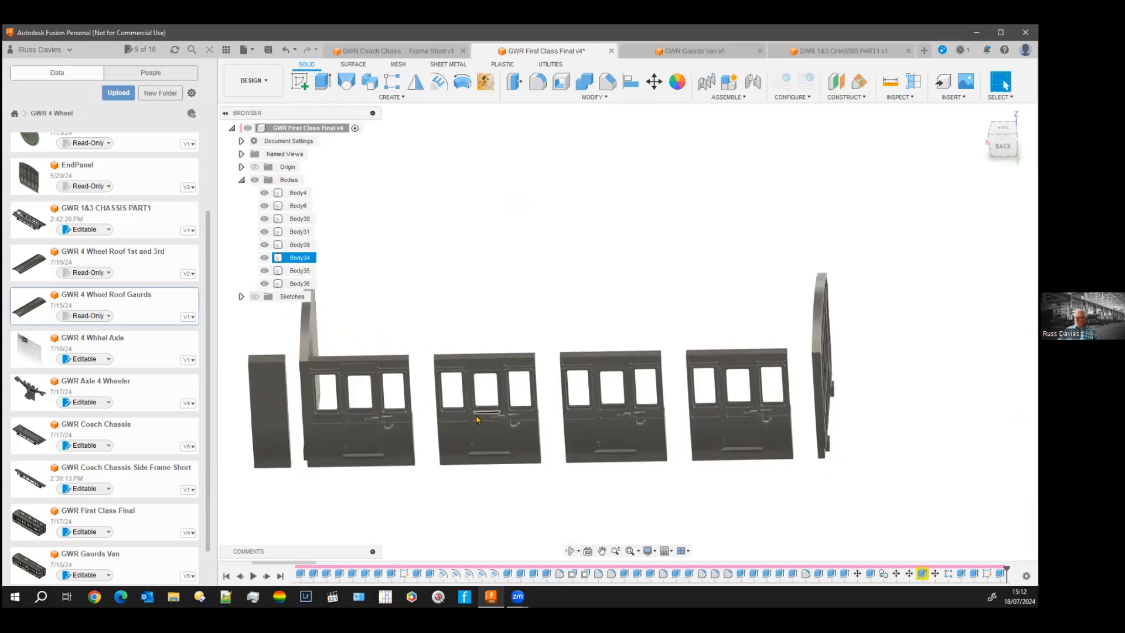
# Step: Roll the timeline forward five features, past the filler panel's move between the door sections, to its pattern
pyautogui.click(267, 576)
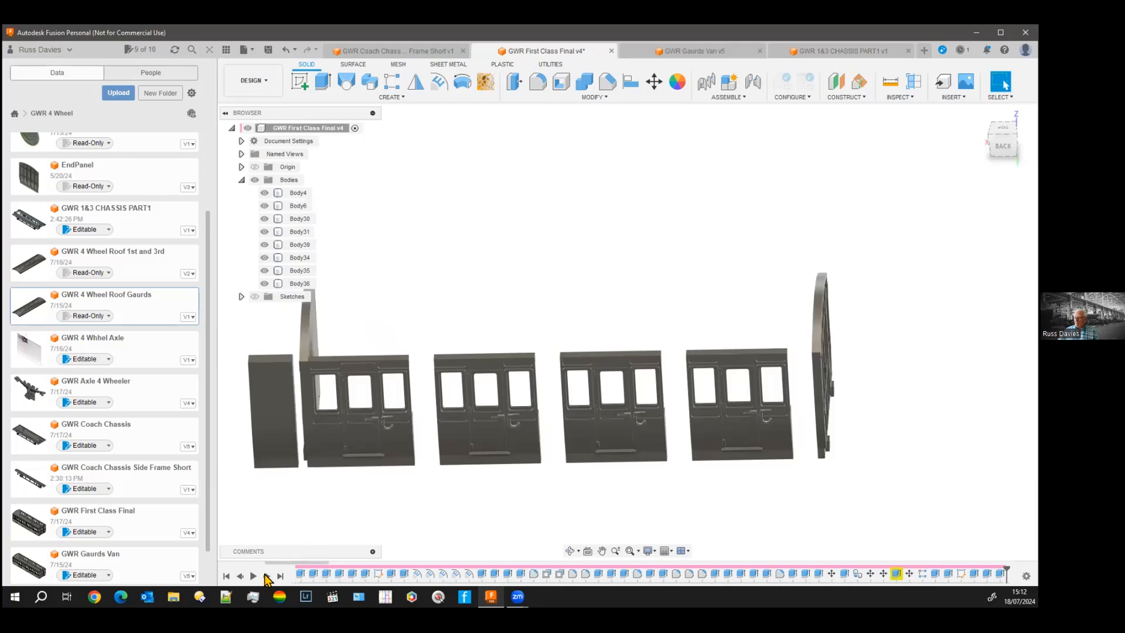
pyautogui.click(267, 576)
pyautogui.click(266, 575)
pyautogui.click(267, 576)
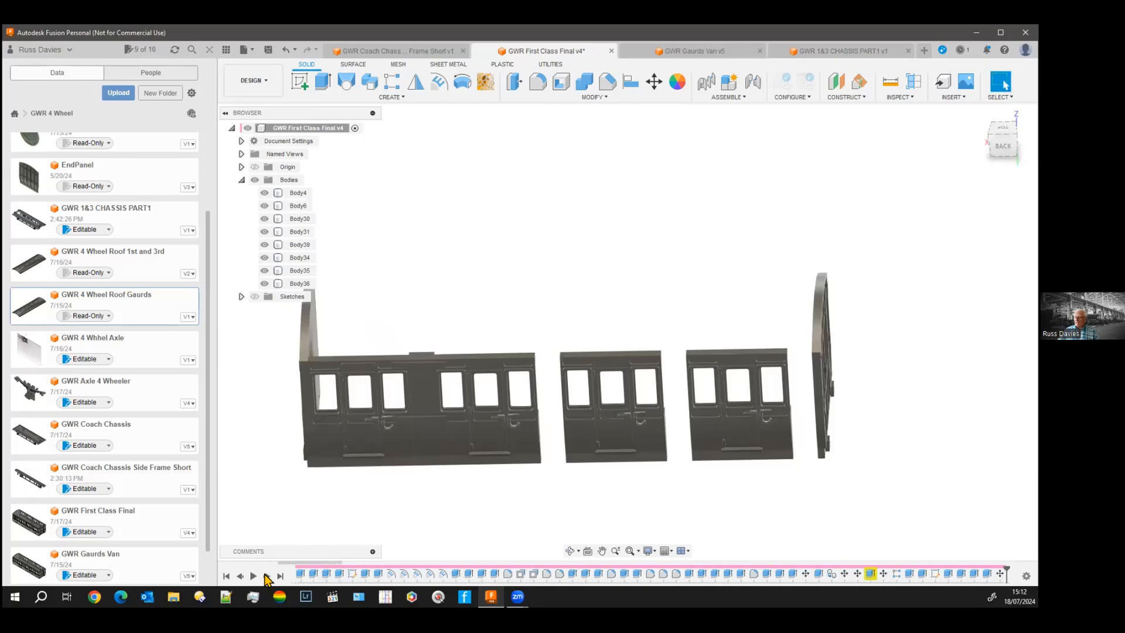
pyautogui.click(266, 576)
# Step: Examine the upper panel grooves where the filler panels join the door sections
pyautogui.keyDown('shift'); pyautogui.moveTo(451, 496); pyautogui.dragTo(469, 477, button='middle'); pyautogui.keyUp('shift')
pyautogui.scroll(3, 487, 427)
pyautogui.keyDown('shift'); pyautogui.moveTo(487, 427); pyautogui.dragTo(454, 483, button='middle'); pyautogui.keyUp('shift')
pyautogui.click(365, 251)
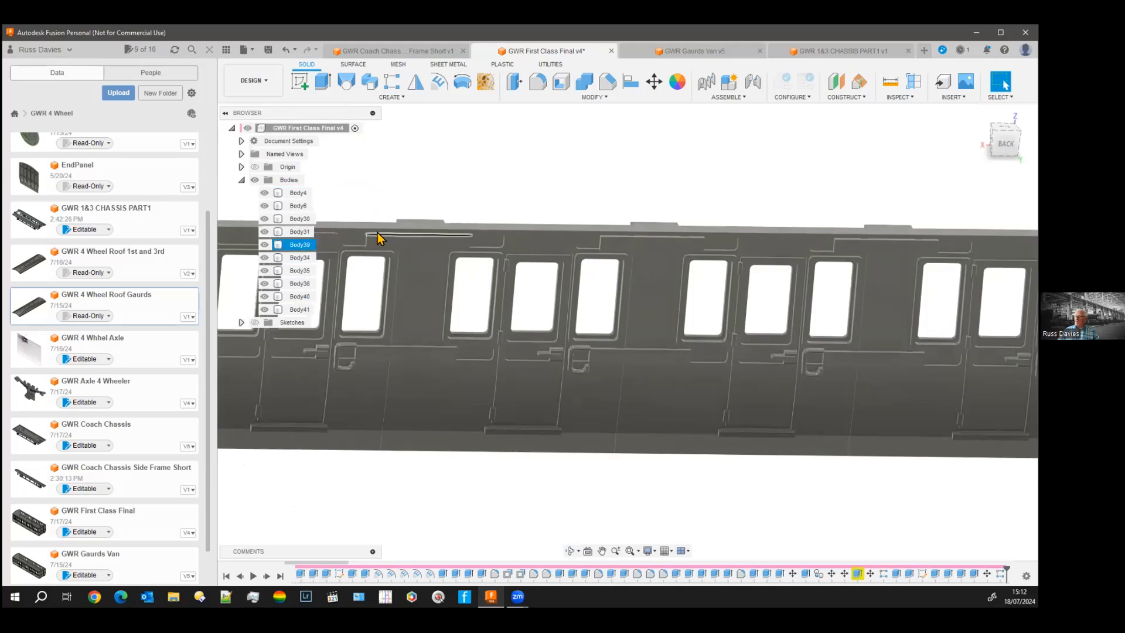
pyautogui.scroll(3, 397, 241)
pyautogui.click(492, 254)
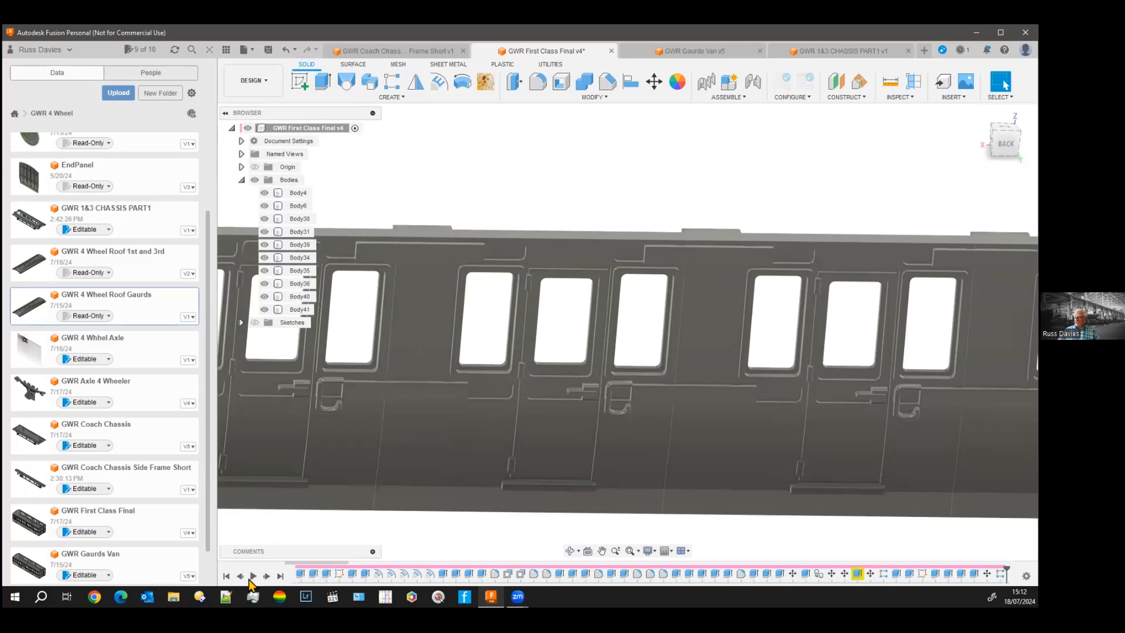
# Step: Roll the timeline forward five features, reviewing the upper and waist-level grooves across the filler panels
pyautogui.click(266, 576)
pyautogui.click(267, 576)
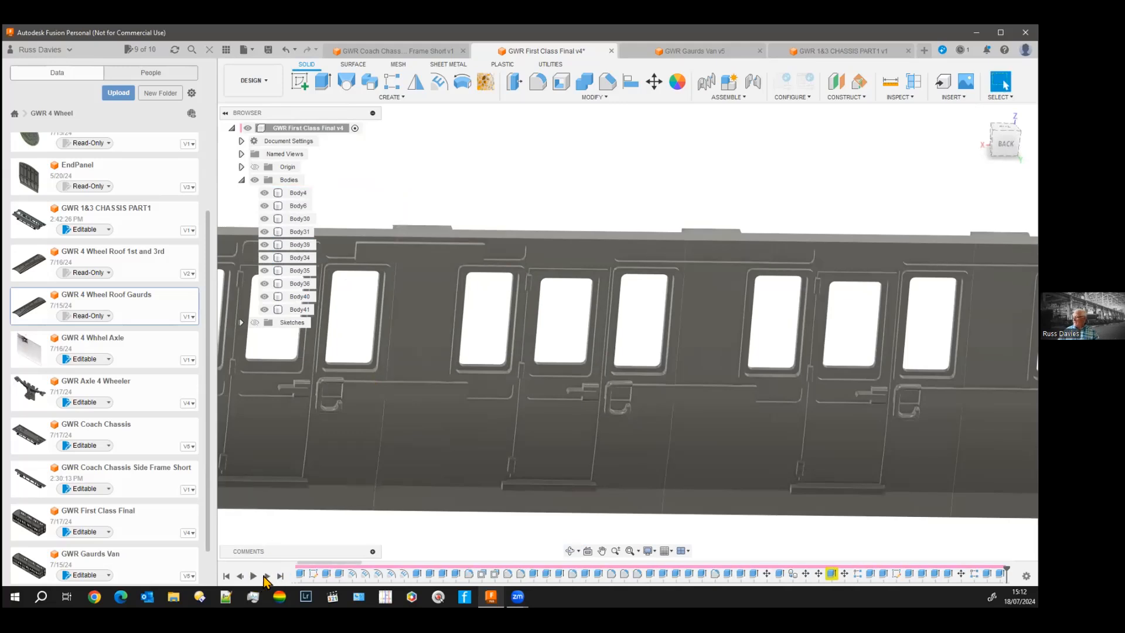
pyautogui.click(731, 254)
pyautogui.click(267, 576)
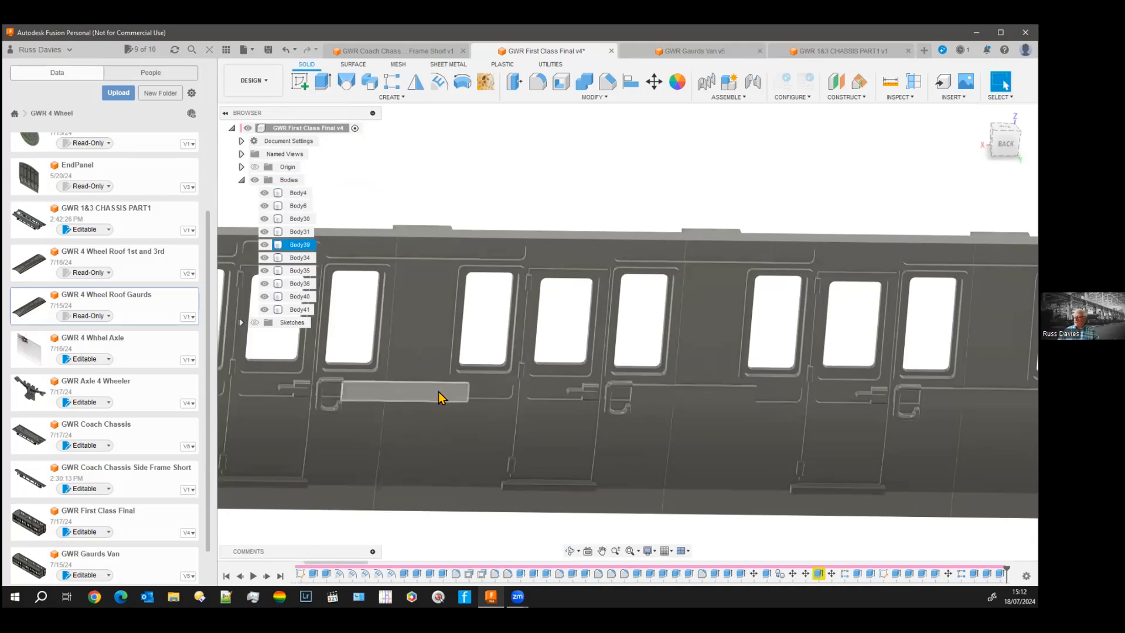
pyautogui.click(266, 576)
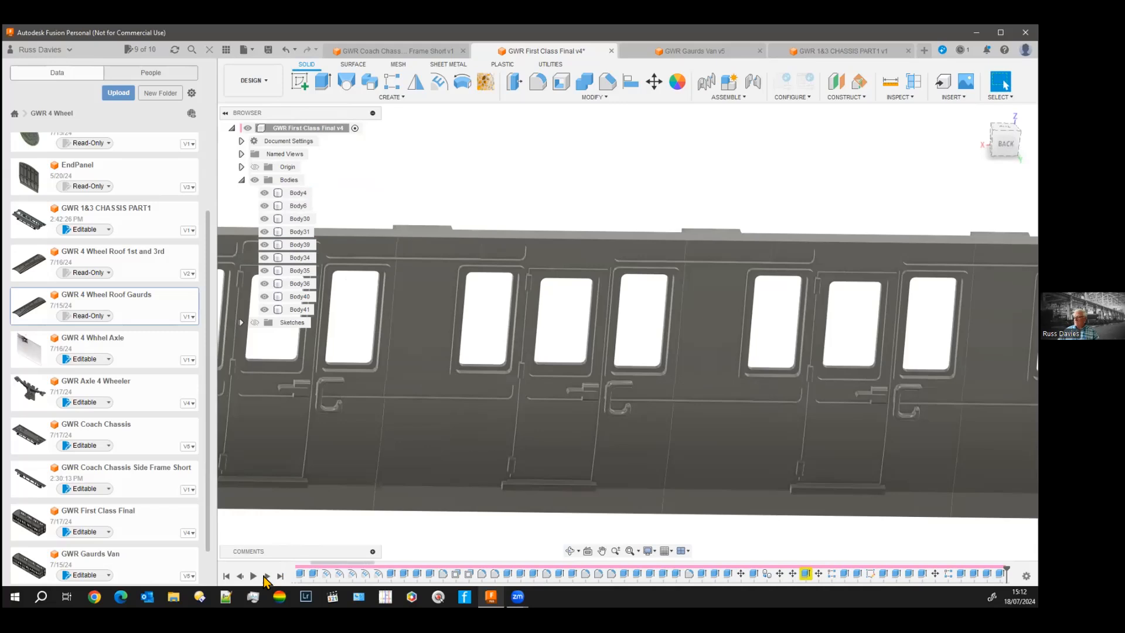
pyautogui.click(266, 576)
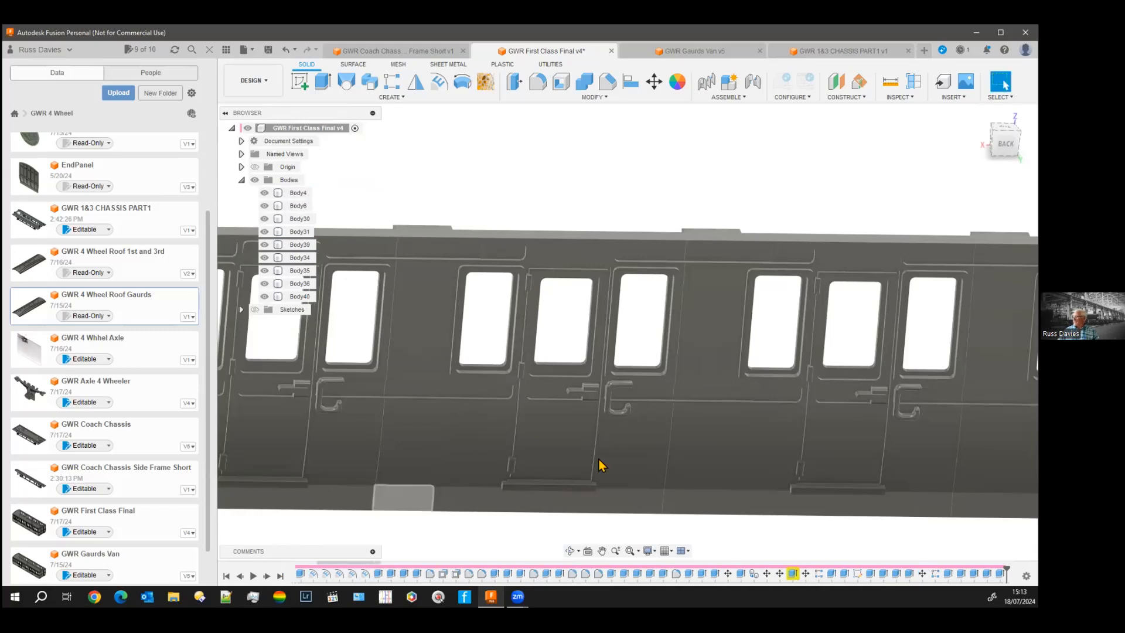
# Step: Roll the timeline forward eight features, past the end panels' copying and positioning, to the mirrored opposite coach side
pyautogui.scroll(-3, 525, 470)
pyautogui.moveTo(596, 311); pyautogui.dragTo(514, 250, button='middle')
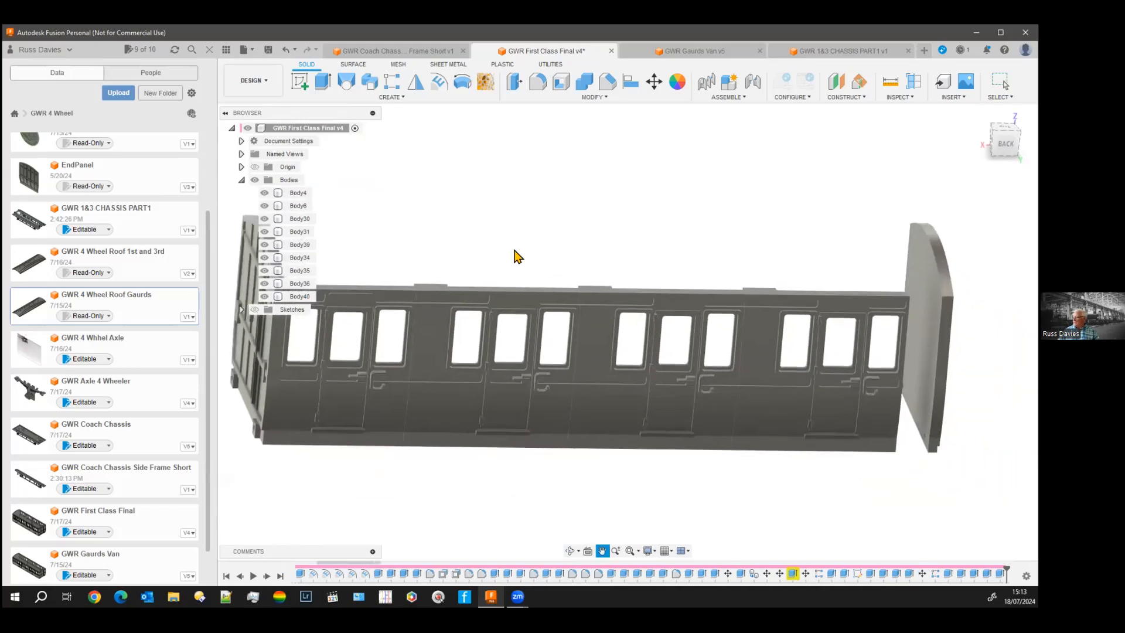
pyautogui.click(266, 575)
pyautogui.click(266, 576)
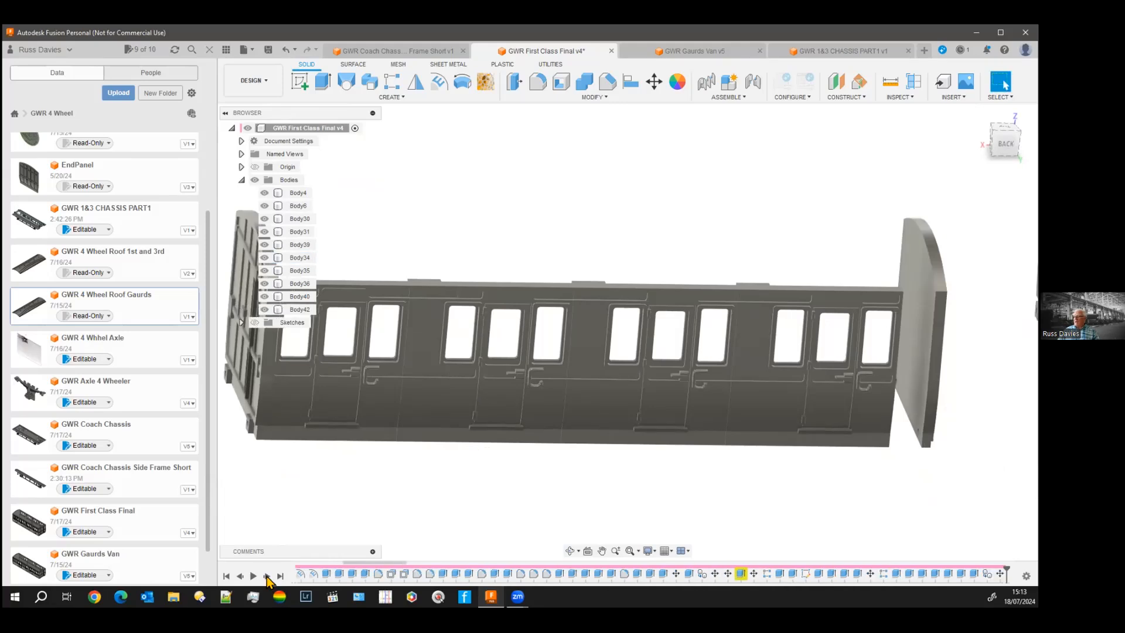
pyautogui.click(267, 576)
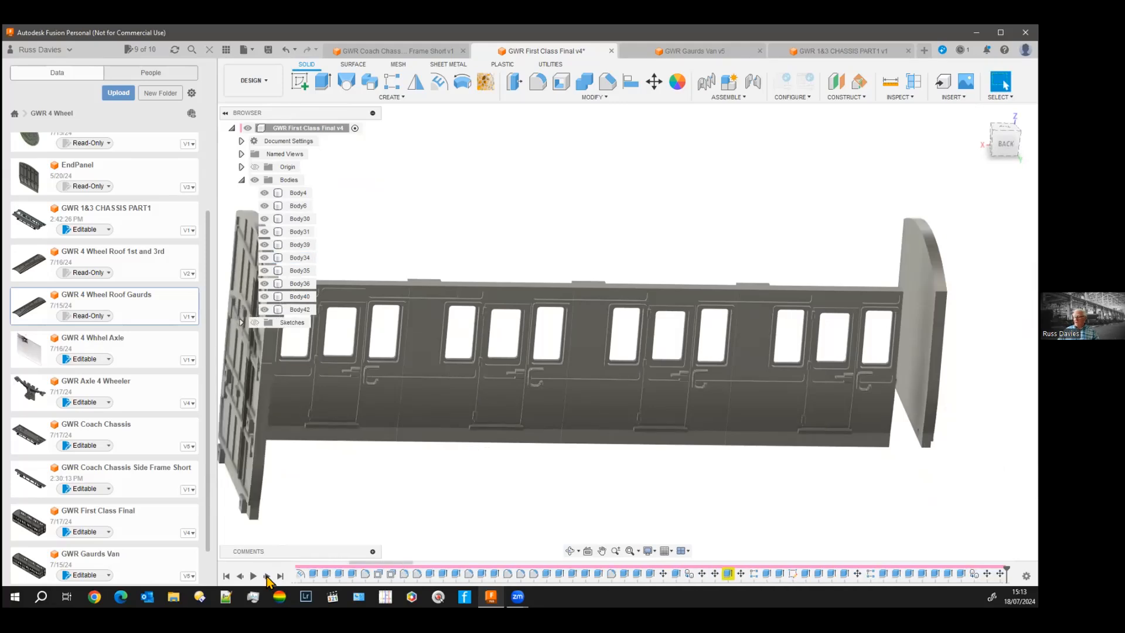
pyautogui.click(266, 576)
pyautogui.click(267, 576)
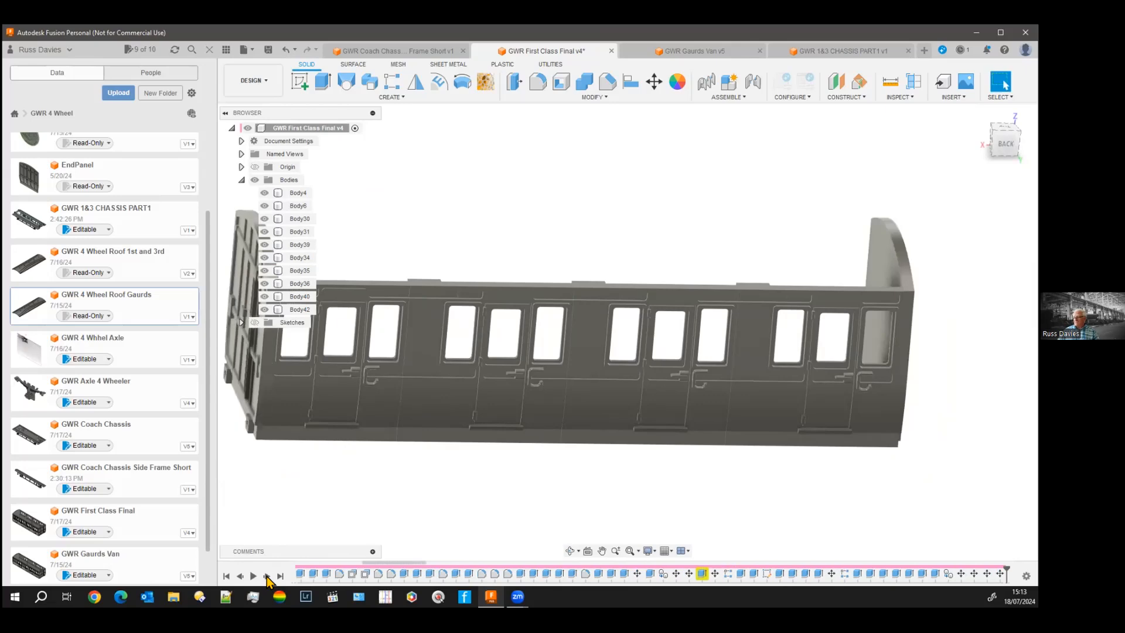
pyautogui.click(267, 576)
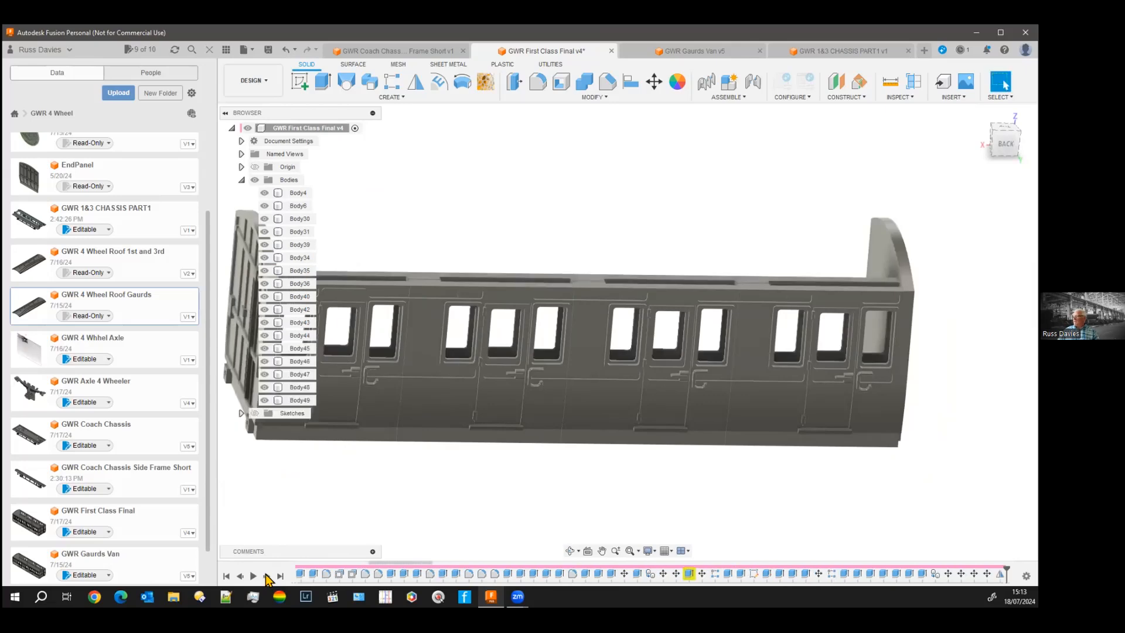
# Step: Roll the timeline forward through the move features after the side's mirror, and examine the assembled First Class coach body inside and out
pyautogui.keyDown('shift'); pyautogui.moveTo(588, 484); pyautogui.dragTo(528, 575, button='middle'); pyautogui.keyUp('shift')
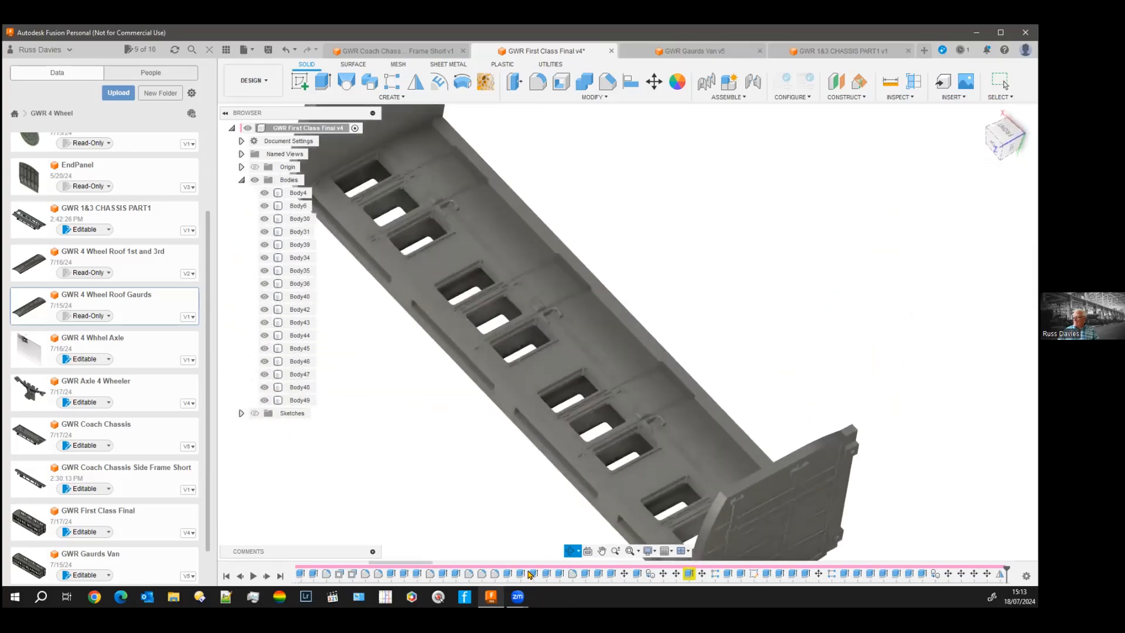
pyautogui.click(267, 577)
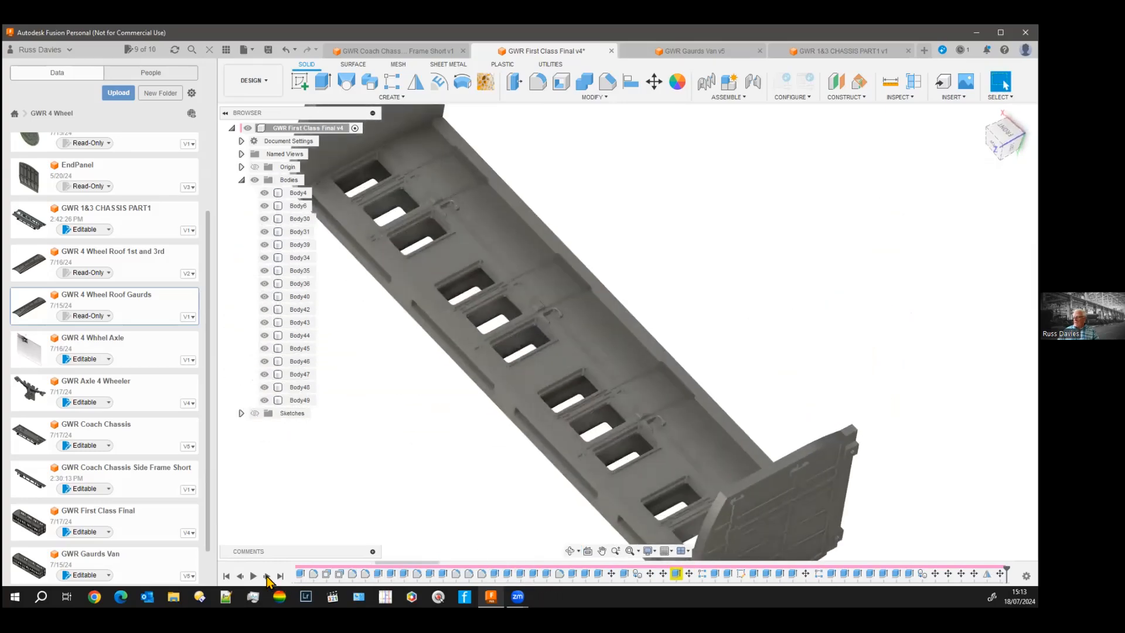
pyautogui.click(267, 576)
pyautogui.keyDown('shift'); pyautogui.moveTo(380, 499); pyautogui.dragTo(436, 453, button='middle'); pyautogui.keyUp('shift')
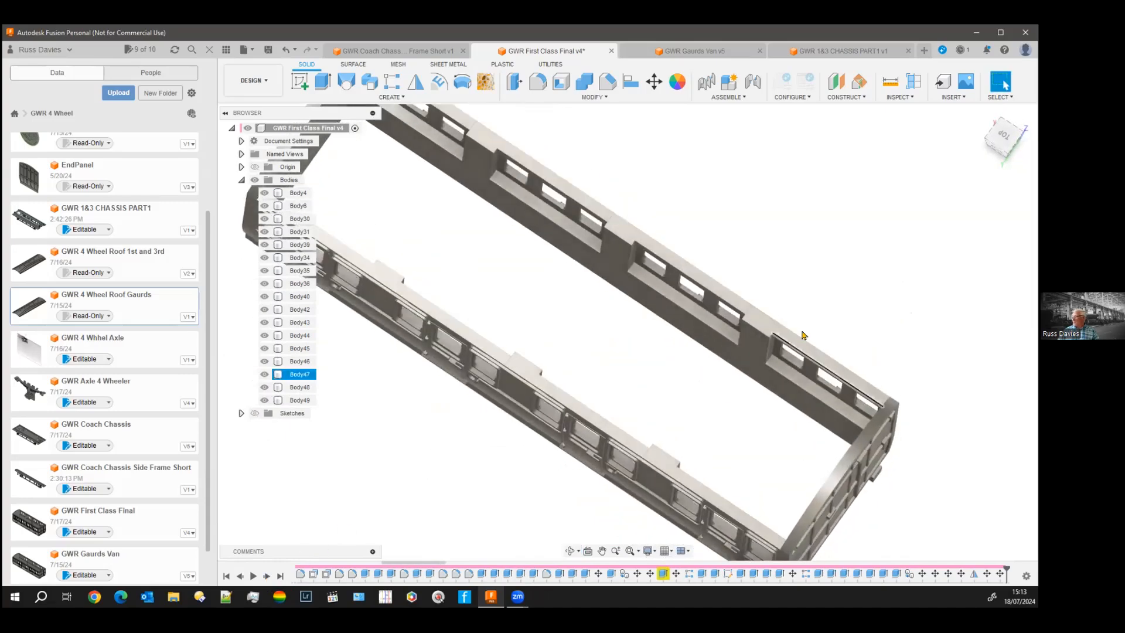
pyautogui.click(267, 577)
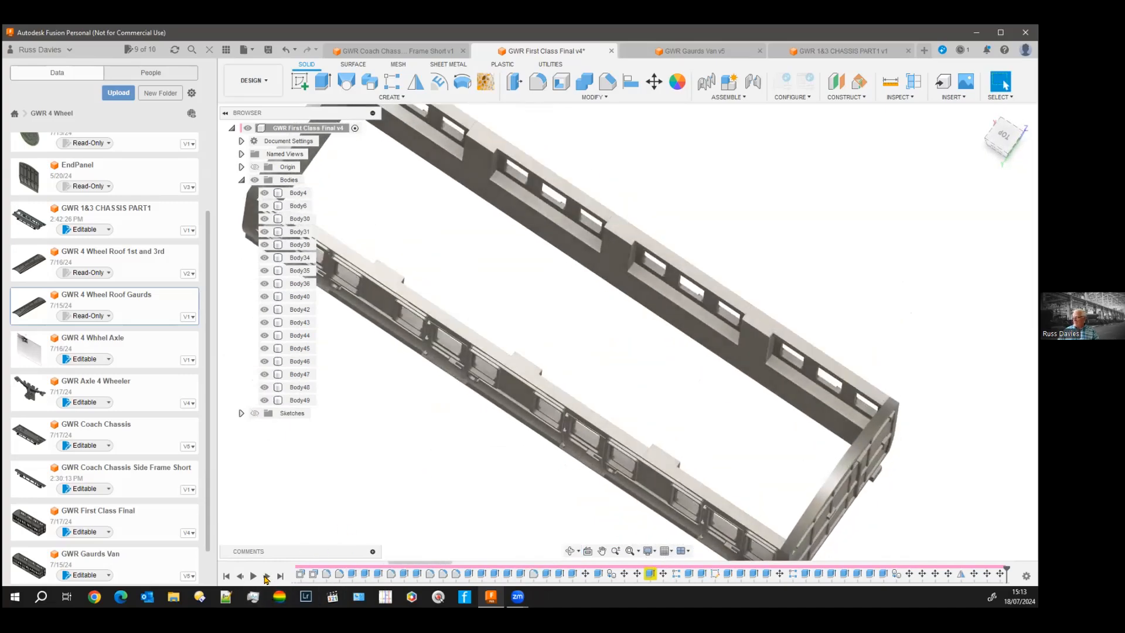
pyautogui.keyDown('shift'); pyautogui.moveTo(515, 504); pyautogui.dragTo(373, 418, button='middle'); pyautogui.keyUp('shift')
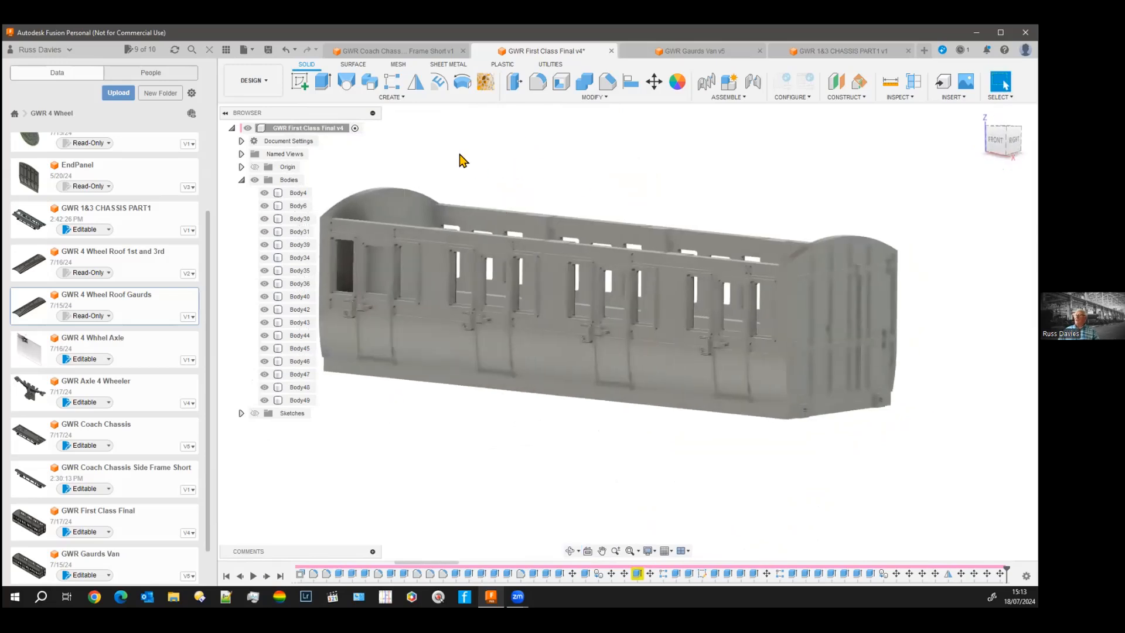
# Step: Switch to the GWR Gaurds Van design and examine the doors, windows and projecting lookout along its side
pyautogui.click(689, 54)
pyautogui.keyDown('shift'); pyautogui.moveTo(576, 475); pyautogui.dragTo(730, 373, button='middle'); pyautogui.keyUp('shift')
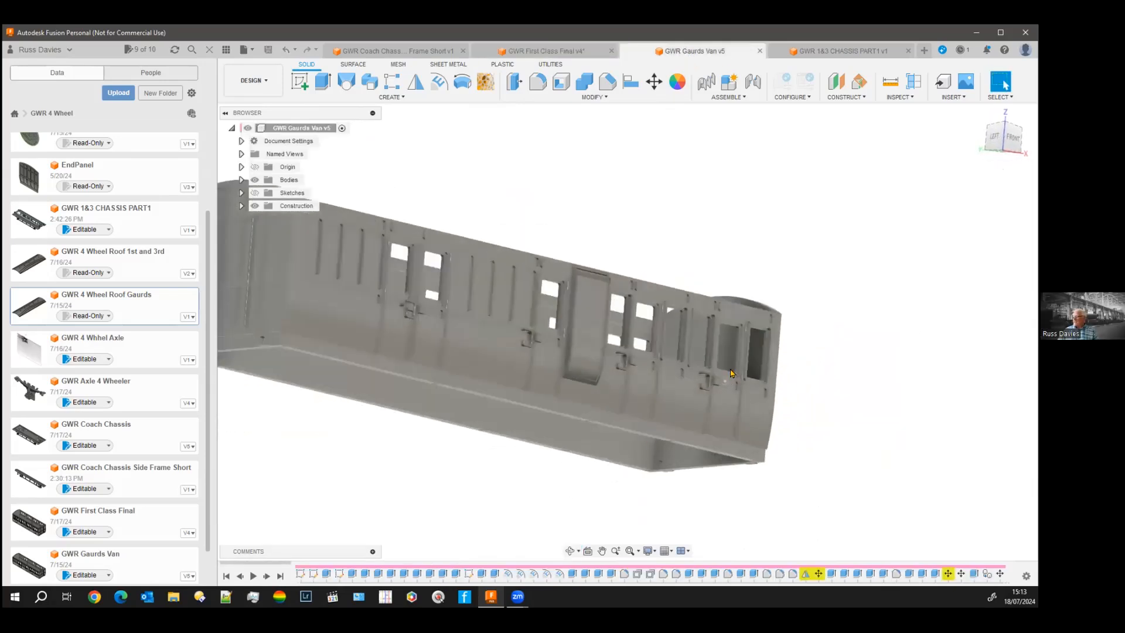
pyautogui.scroll(4, 732, 319)
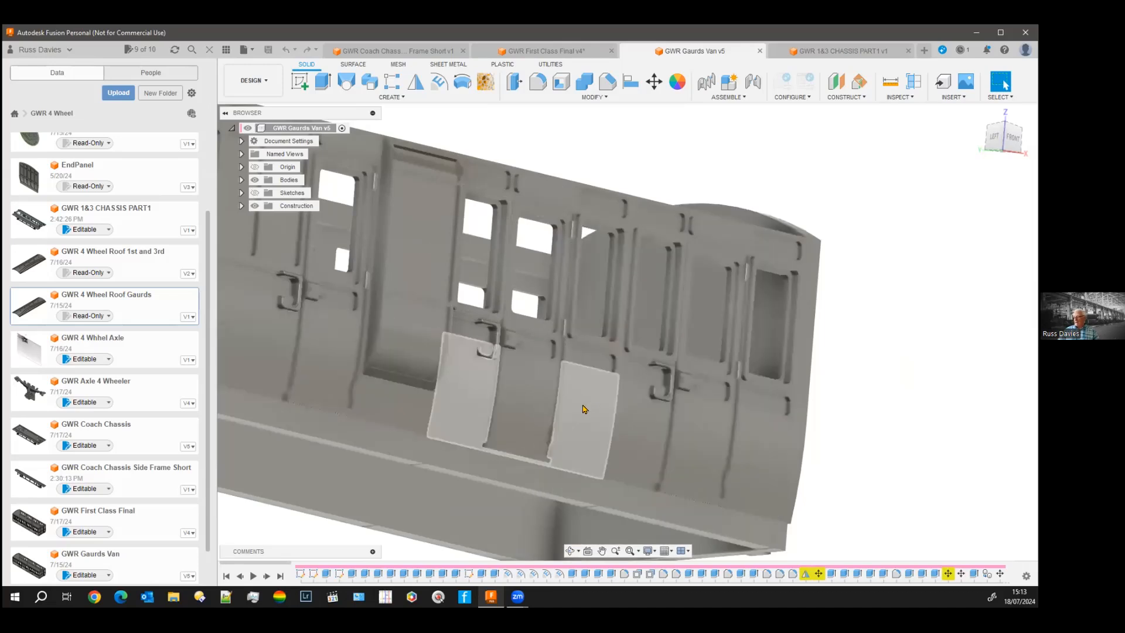
pyautogui.moveTo(432, 423); pyautogui.dragTo(518, 420, button='middle')
pyautogui.moveTo(431, 397); pyautogui.dragTo(633, 452, button='middle')
pyautogui.scroll(-2, 570, 437)
pyautogui.moveTo(378, 428); pyautogui.dragTo(519, 452, button='middle')
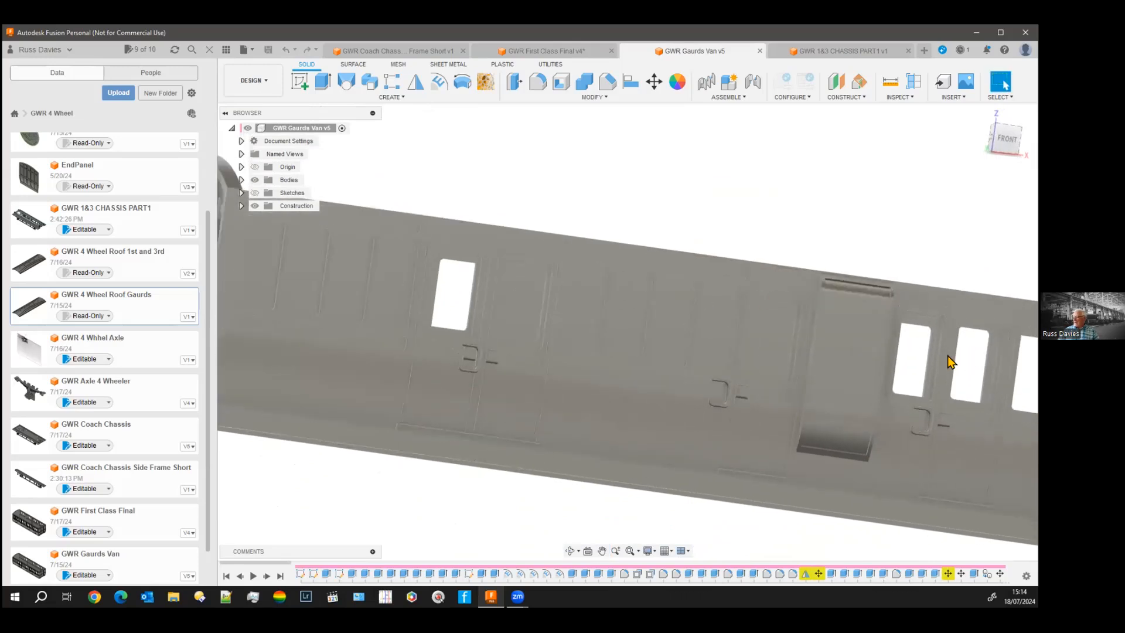
# Step: Examine the guard's van panel grooves on both sides of the lookout, and the open-topped body as a whole
pyautogui.moveTo(768, 346); pyautogui.dragTo(573, 369, button='middle')
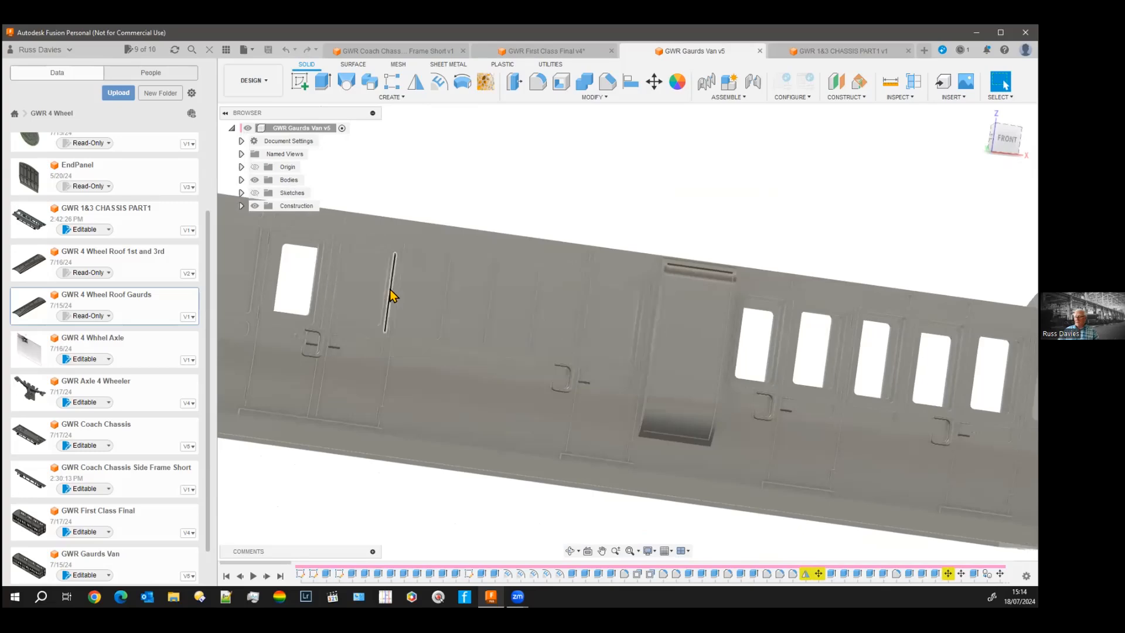
pyautogui.moveTo(498, 206); pyautogui.dragTo(678, 326, button='middle')
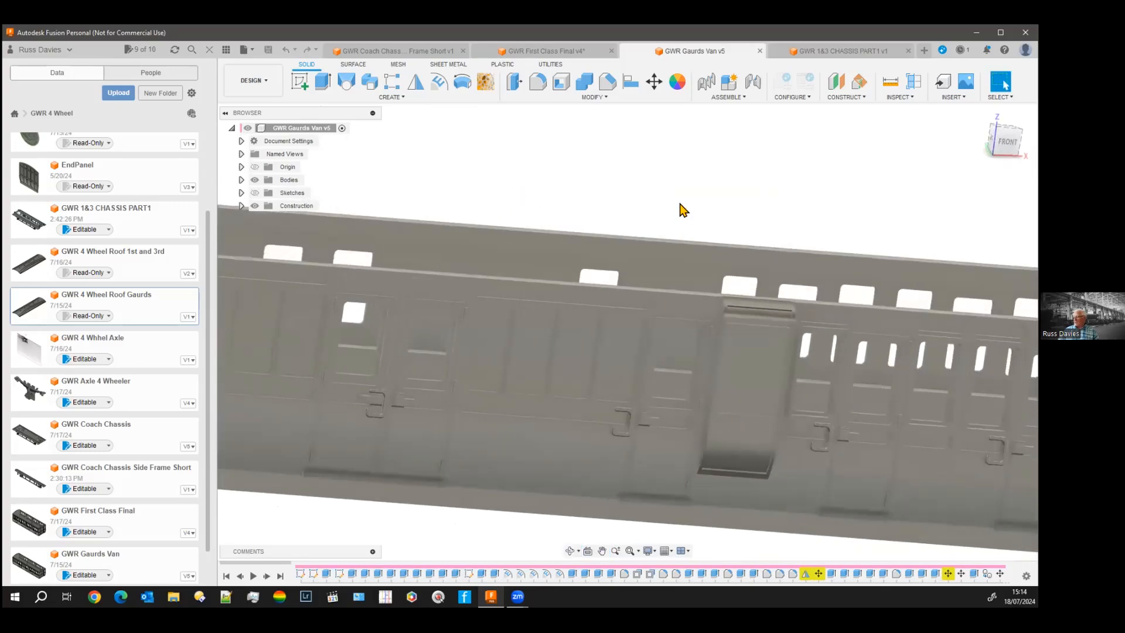
pyautogui.scroll(-6, 579, 359)
pyautogui.moveTo(579, 359); pyautogui.dragTo(554, 427, button='middle')
pyautogui.keyDown('shift'); pyautogui.moveTo(619, 229); pyautogui.dragTo(392, 326, button='middle'); pyautogui.keyUp('shift')
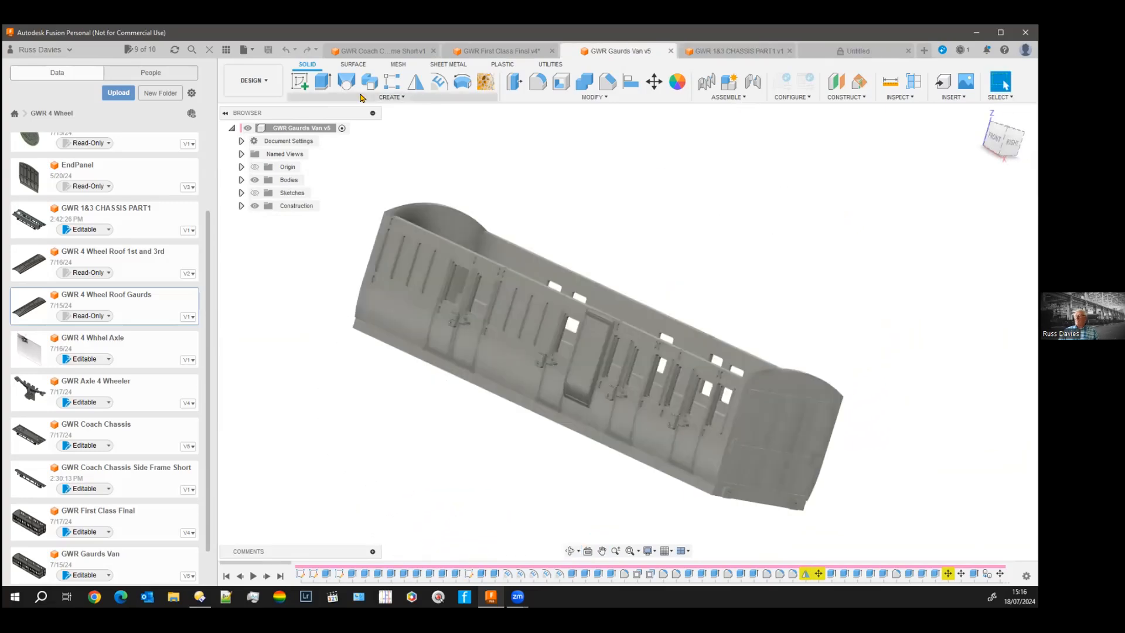
# Step: Switch to the GWR Coach Chassis Side Frame Short design and examine the side frame's springs, axle boxes and step supports
pyautogui.click(395, 52)
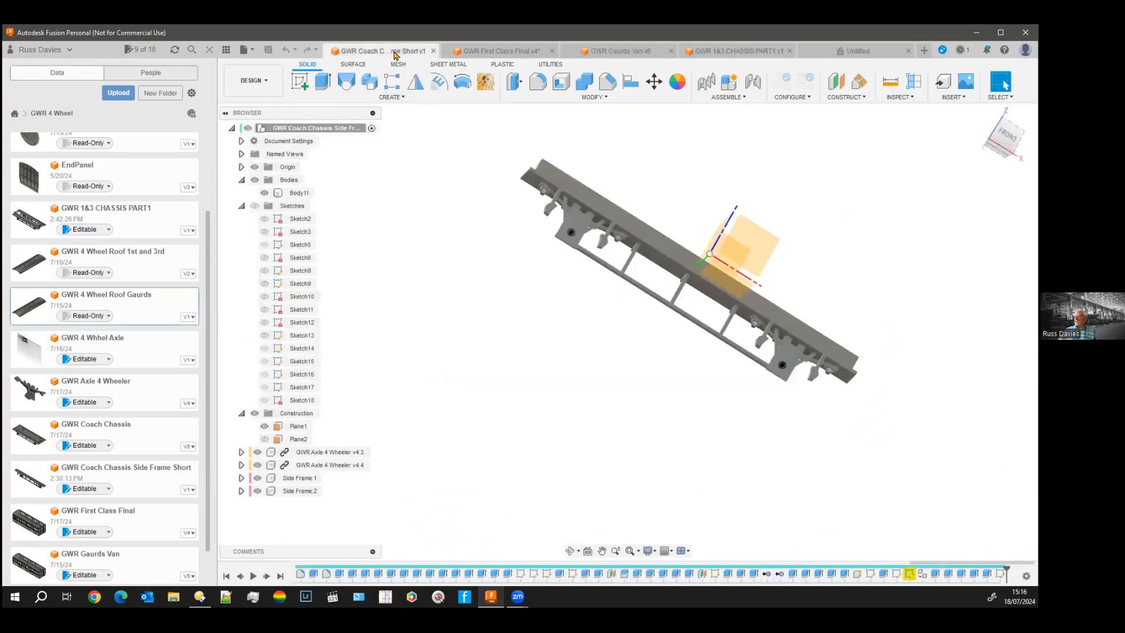
pyautogui.keyDown('shift'); pyautogui.moveTo(436, 189); pyautogui.dragTo(599, 363, button='middle'); pyautogui.keyUp('shift')
pyautogui.scroll(5, 586, 347)
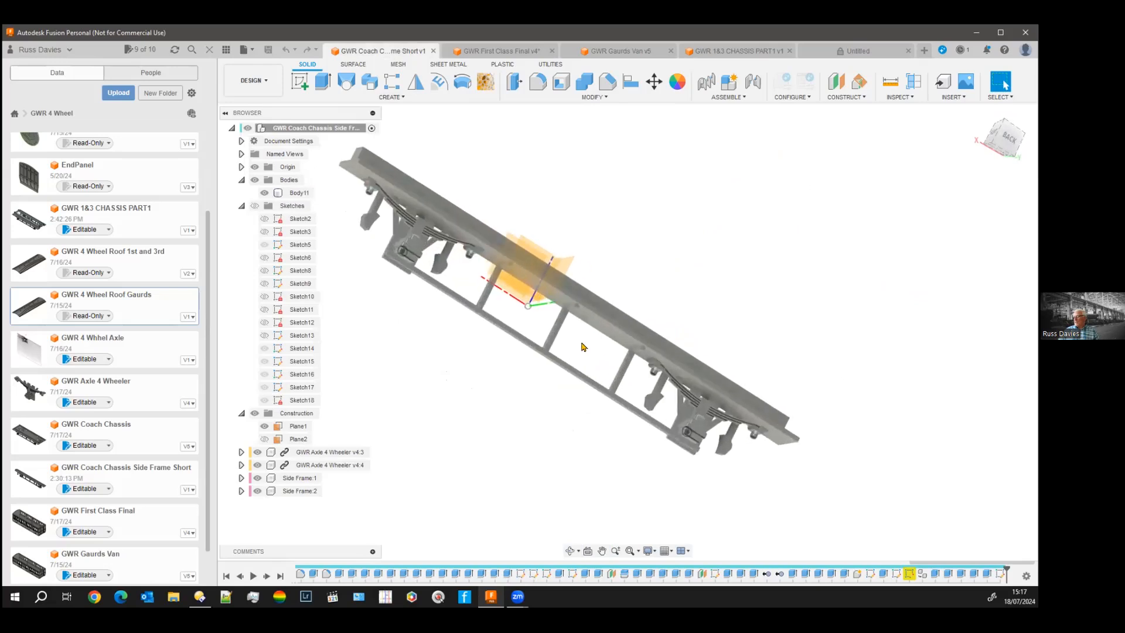
pyautogui.keyDown('shift'); pyautogui.moveTo(476, 385); pyautogui.dragTo(650, 316, button='middle'); pyautogui.keyUp('shift')
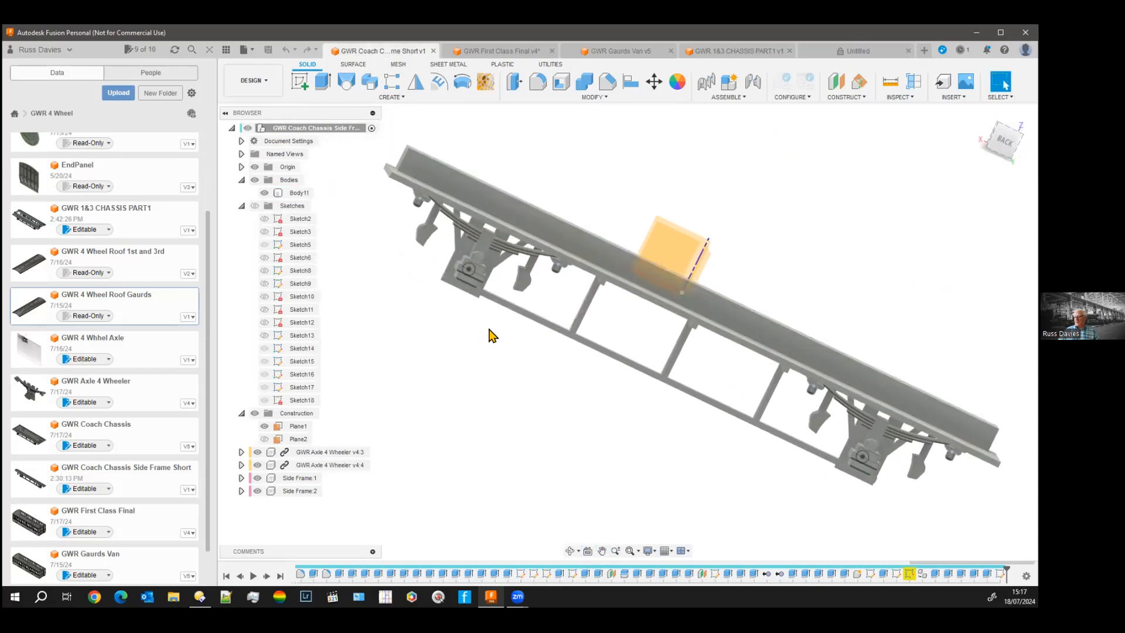